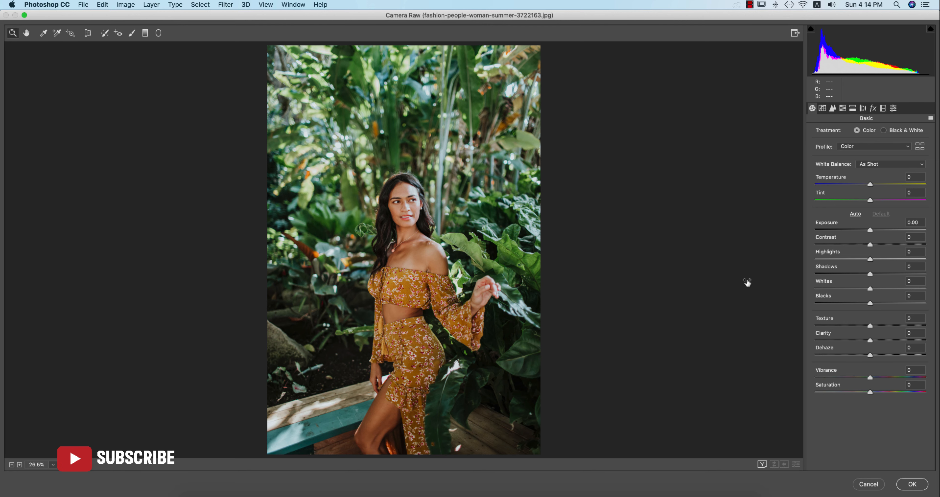
Step: Calibrate the primaries by setting the blue hue to -57, the green hue to +100 and the red hue to about +63
click(893, 108)
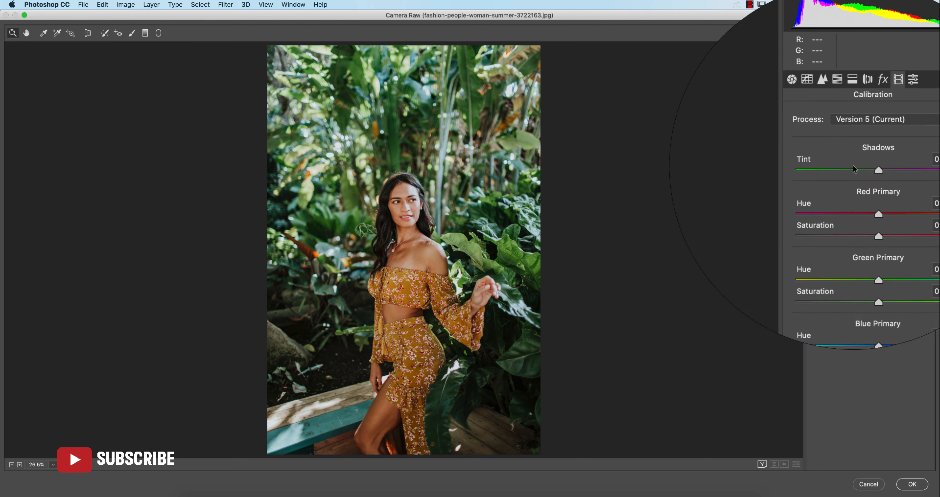
mouse_move(852, 284)
mouse_down()
mouse_move(835, 286)
mouse_move(893, 287)
mouse_move(835, 282)
mouse_up()
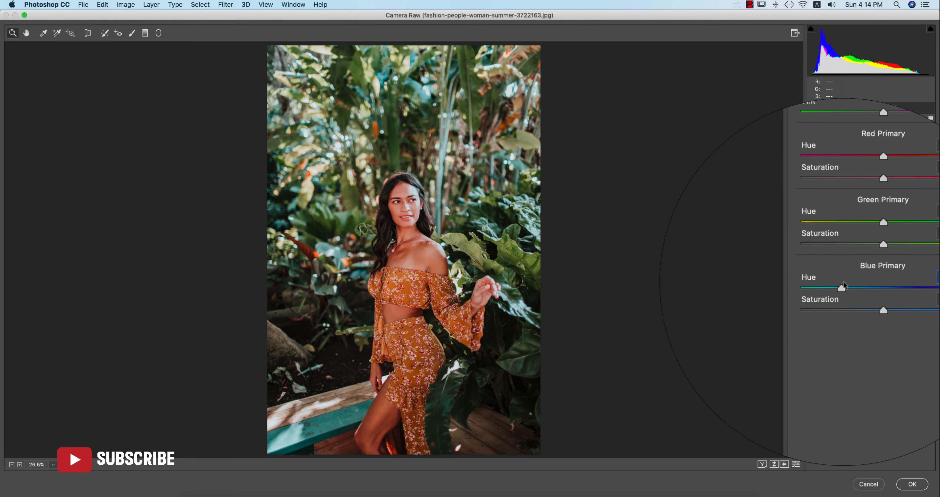
drag(876, 244, 939, 243)
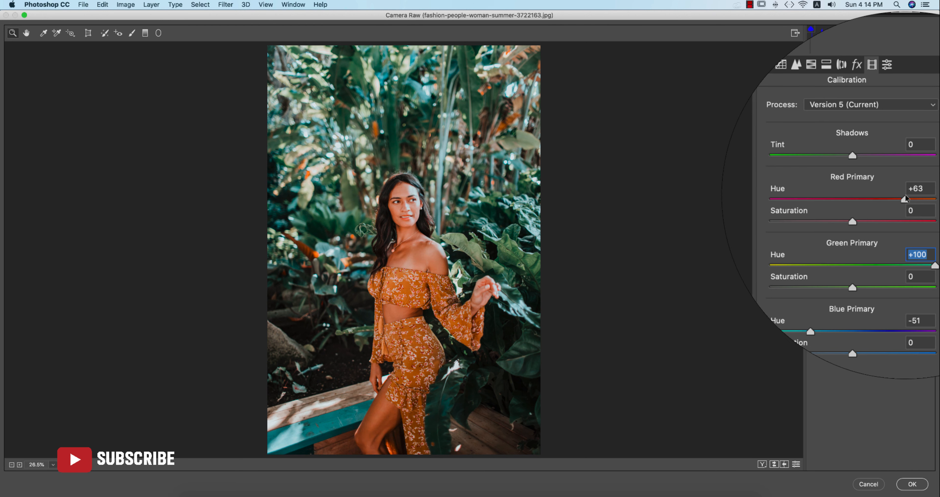
drag(905, 196, 906, 196)
drag(871, 258, 918, 257)
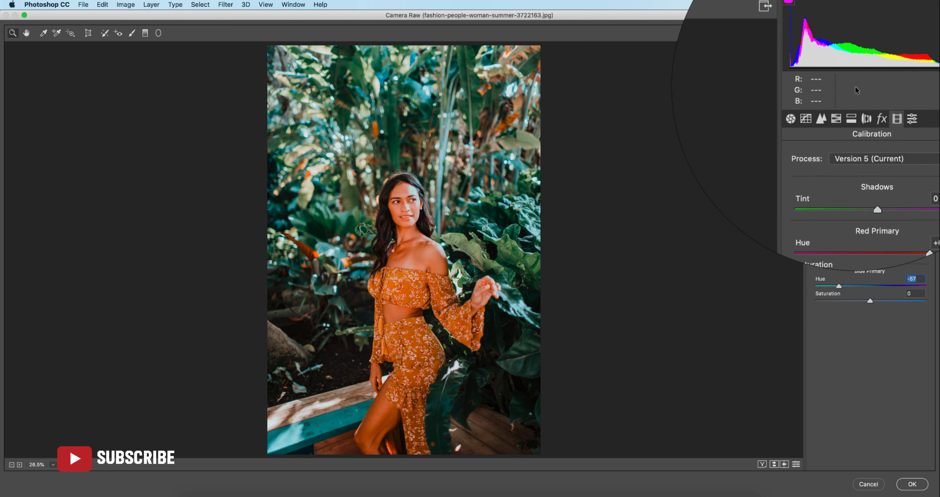
Step: Adjust the HSL hues, setting Reds to -13, Oranges to +31 and Yellows to +48
click(843, 110)
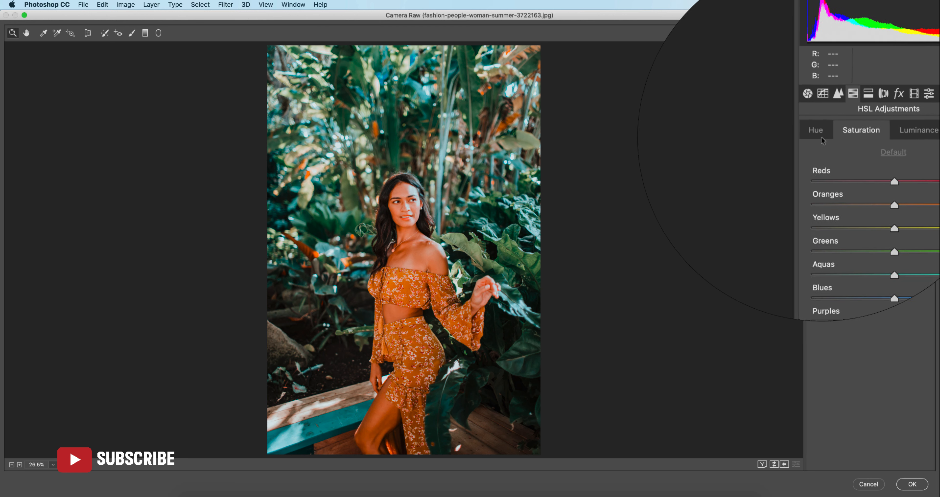
click(875, 135)
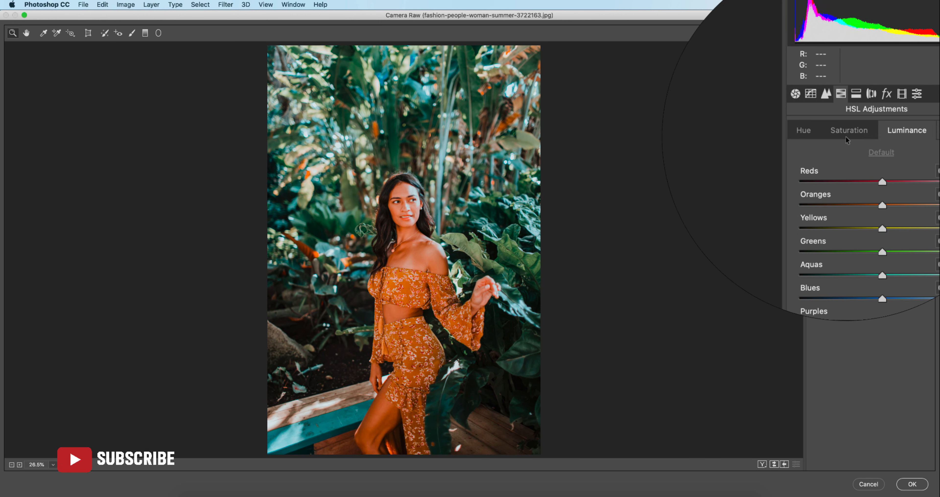
click(788, 134)
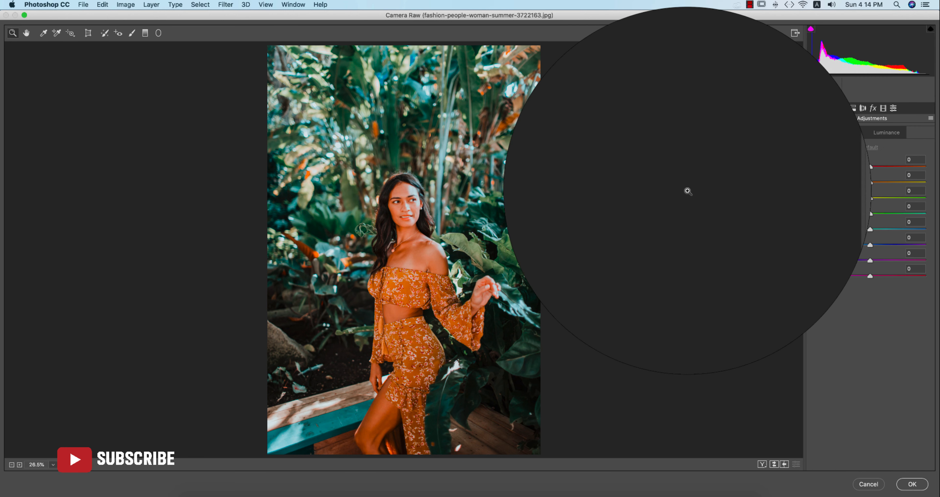
drag(880, 183, 895, 200)
mouse_move(857, 150)
mouse_down()
mouse_move(814, 150)
mouse_move(840, 165)
mouse_move(888, 166)
mouse_move(851, 164)
mouse_up()
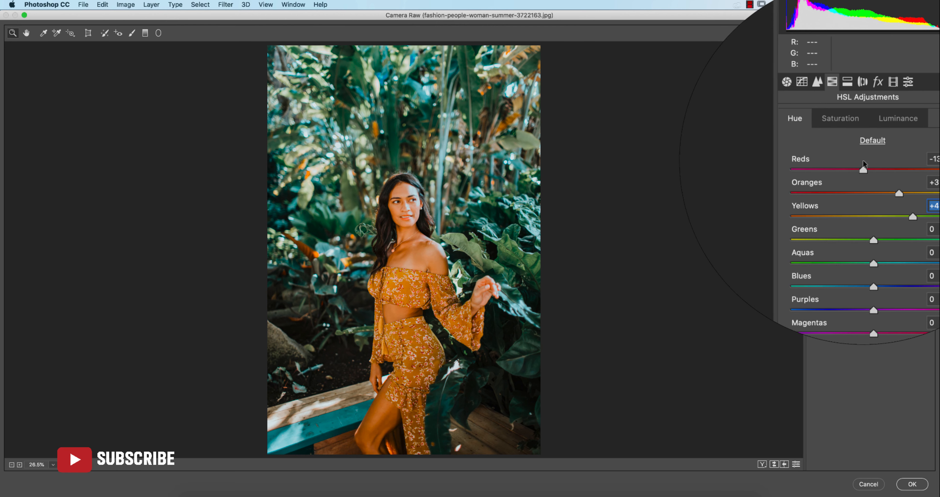
Step: Set the HSL hues of Greens to +3, Aquas to -24, Blues to -8, Purples to +4 and Reds to +17
drag(866, 213, 865, 244)
drag(907, 214, 872, 221)
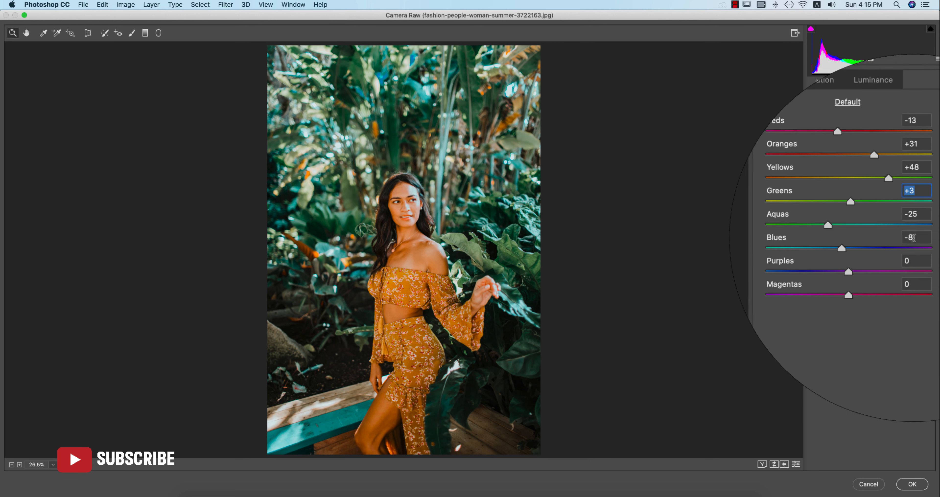
mouse_move(872, 262)
mouse_down()
mouse_move(926, 262)
mouse_move(878, 265)
mouse_up()
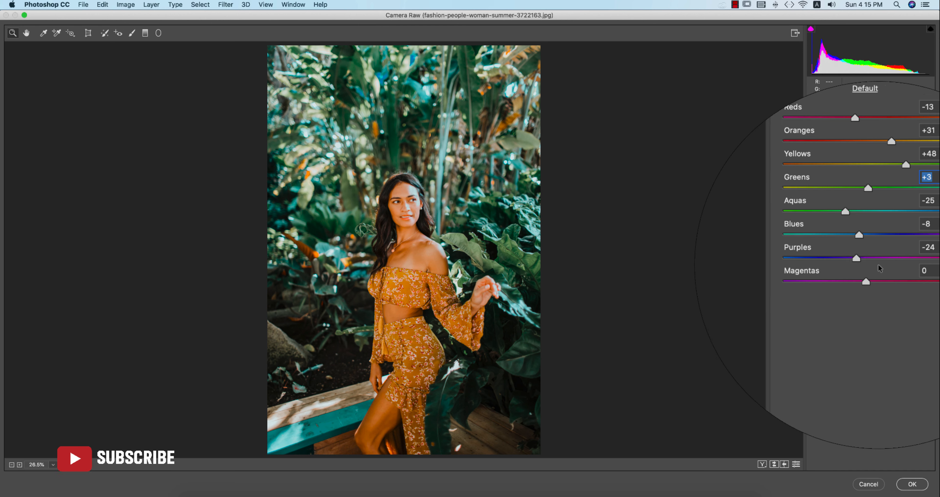
mouse_move(855, 228)
mouse_down()
mouse_move(886, 233)
mouse_move(856, 230)
mouse_up()
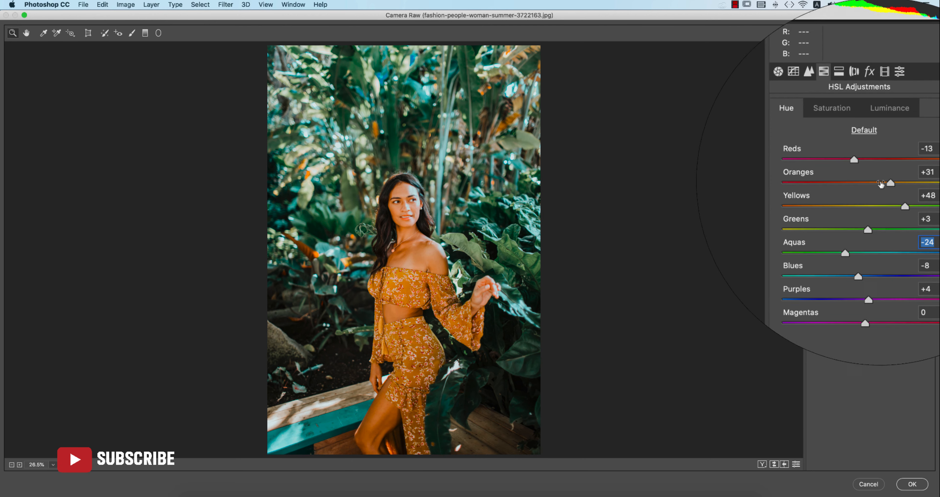
drag(853, 159, 879, 160)
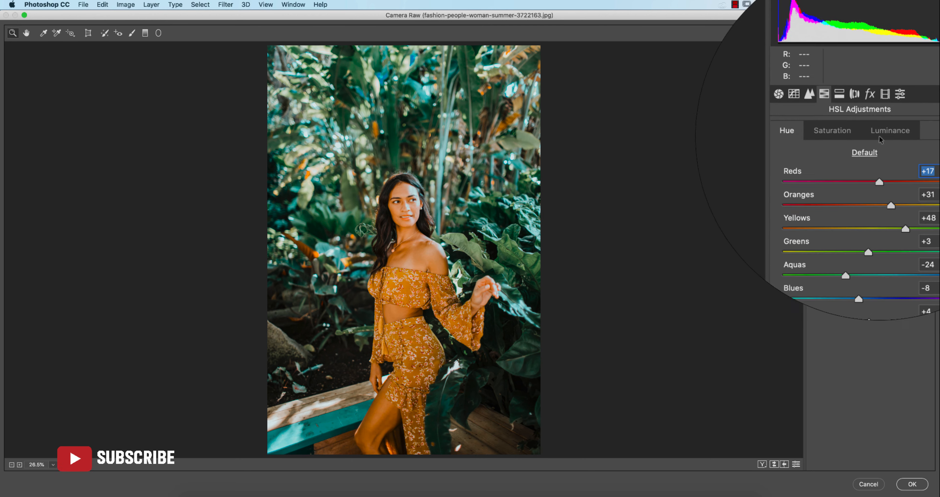
Step: Set the sharpening amount to 48 and reduce noise with luminance 23, luminance contrast 20, color 28 and color detail 57
click(831, 131)
click(821, 71)
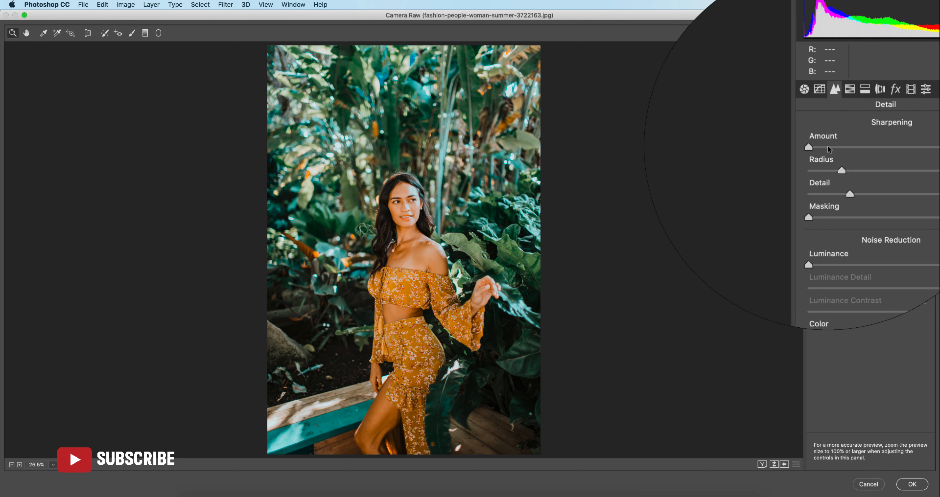
click(846, 148)
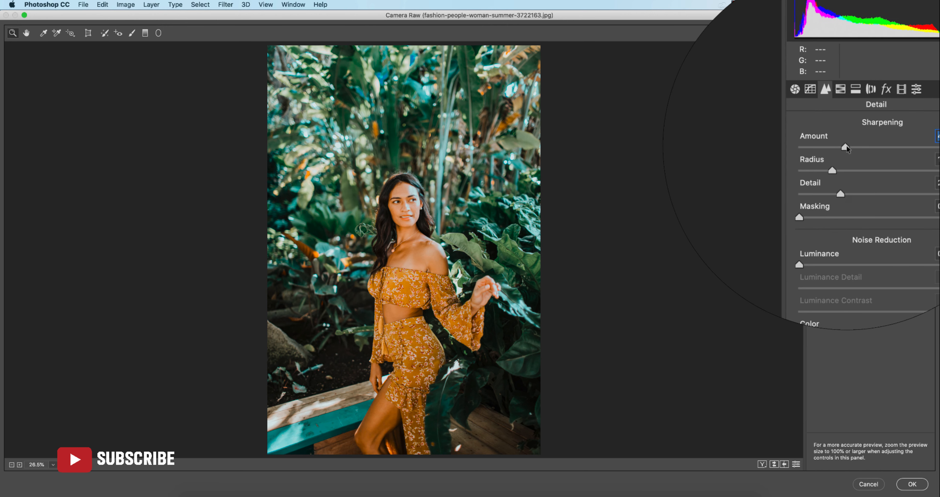
scroll(841, 195, down, 2)
click(842, 210)
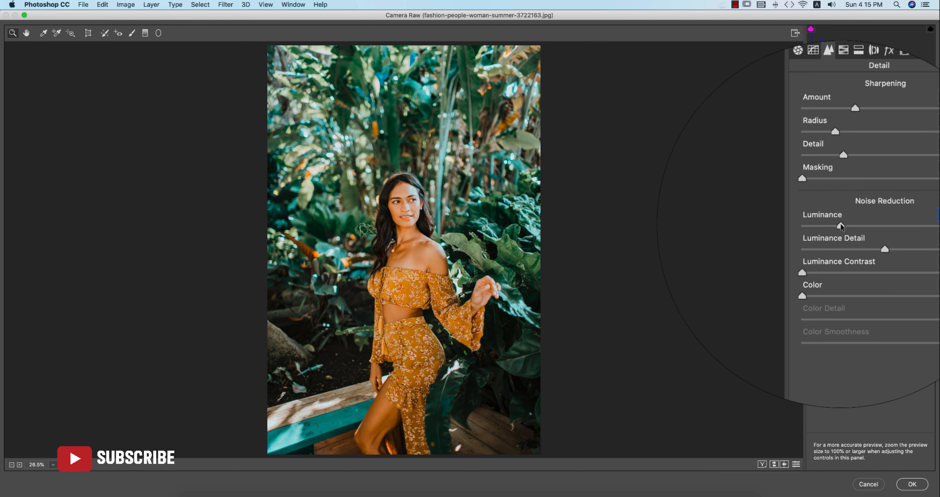
click(838, 257)
click(850, 281)
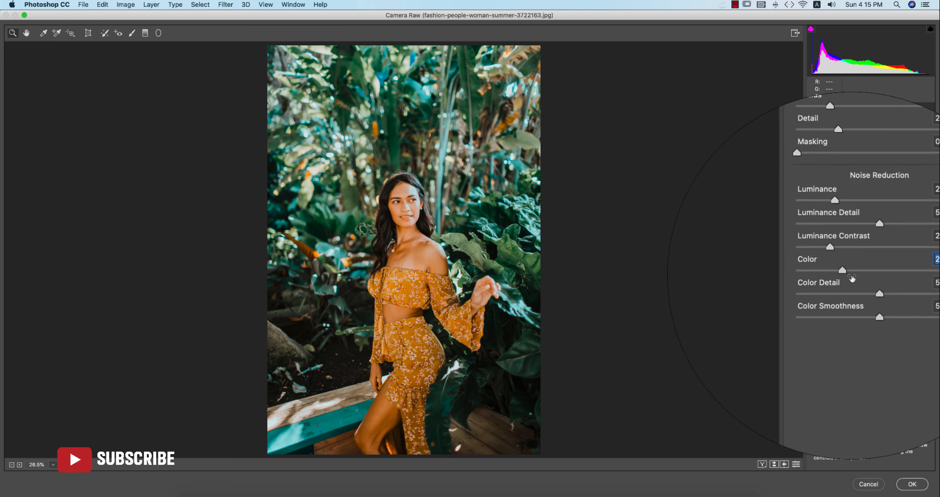
click(899, 304)
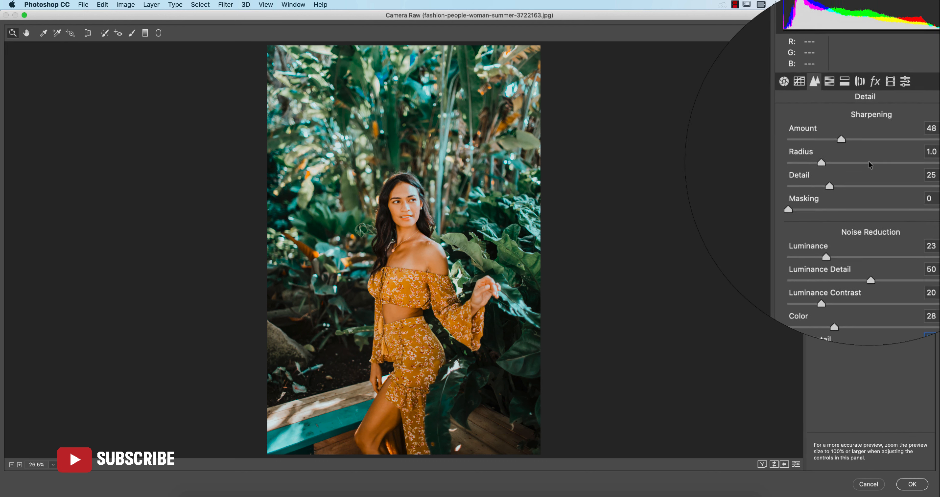
Step: Split-tone the photo with a red highlight hue at saturation 11 and a green shadow hue at low saturation
click(851, 110)
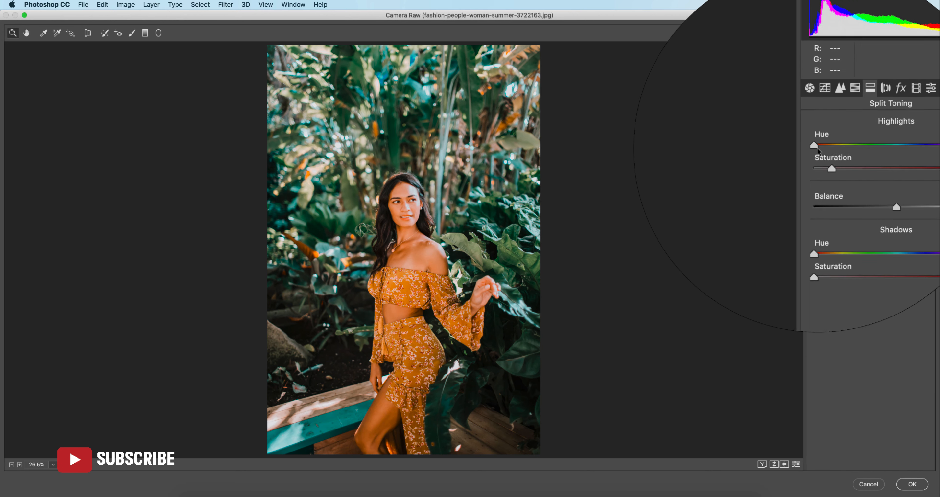
drag(822, 149, 855, 147)
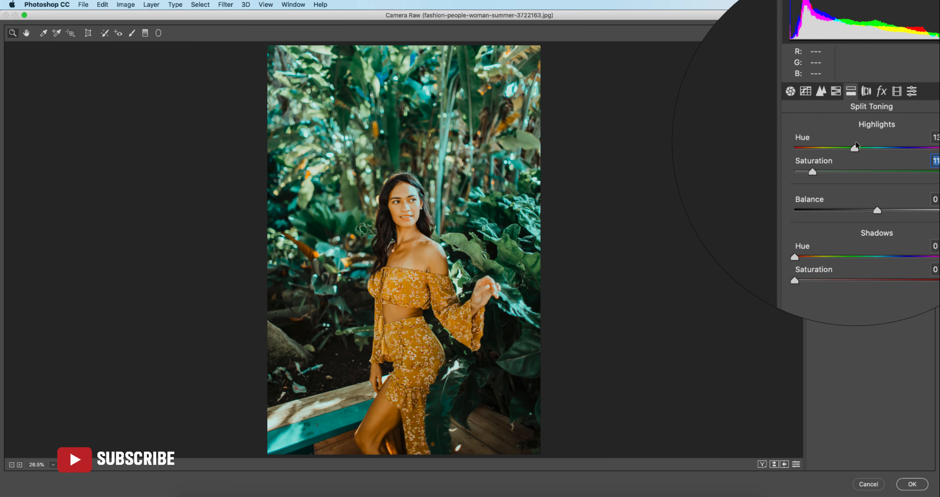
drag(856, 145, 828, 153)
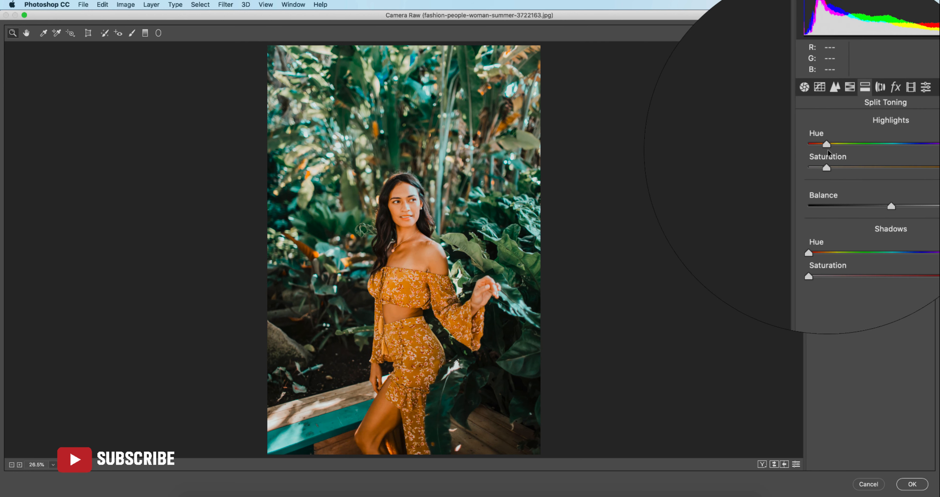
click(827, 235)
drag(816, 221, 836, 219)
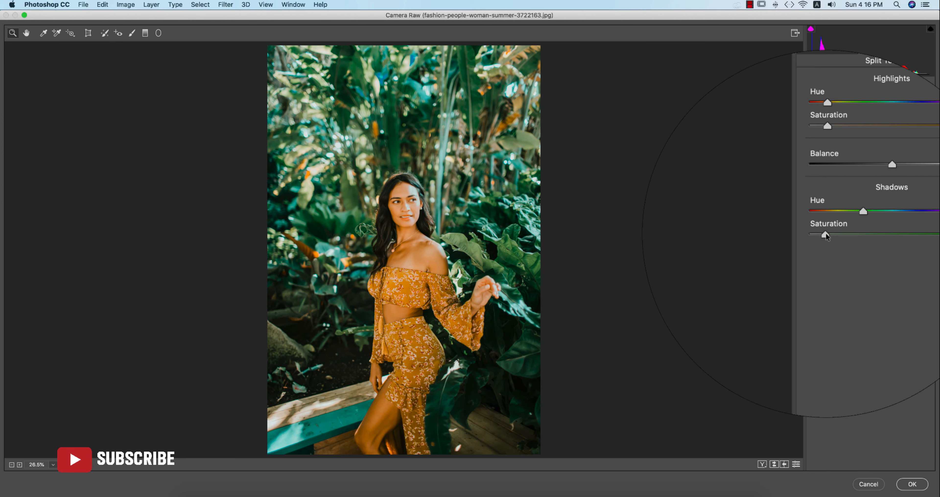
drag(826, 147, 816, 146)
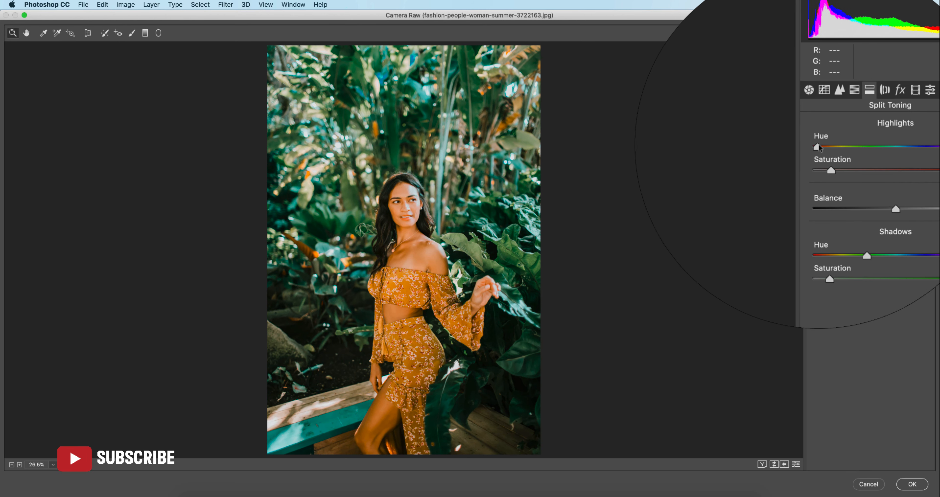
Step: Adjust the red channel's point curve with an upper point at input 236 and a slightly raised black point
click(839, 89)
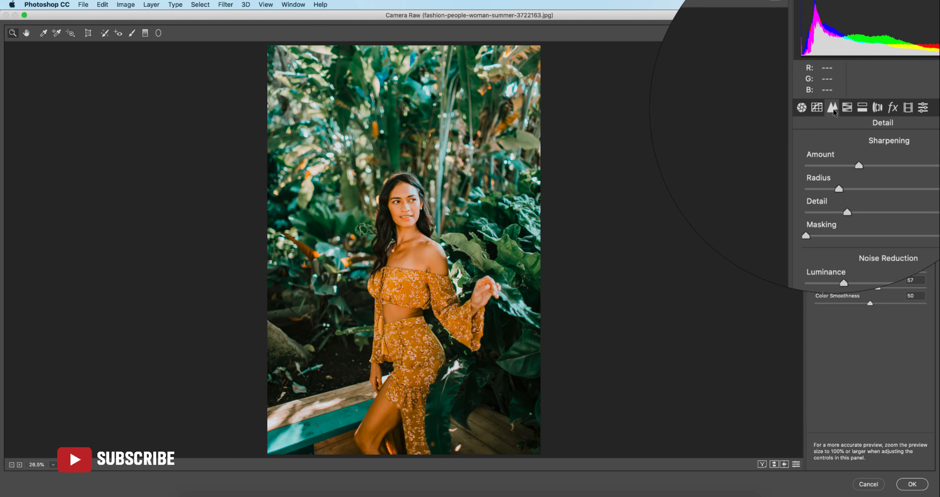
click(816, 107)
click(850, 137)
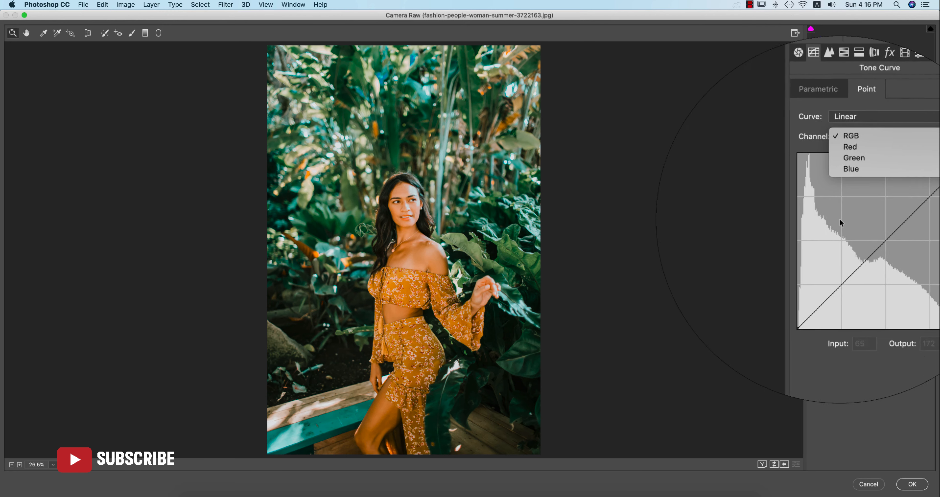
click(848, 171)
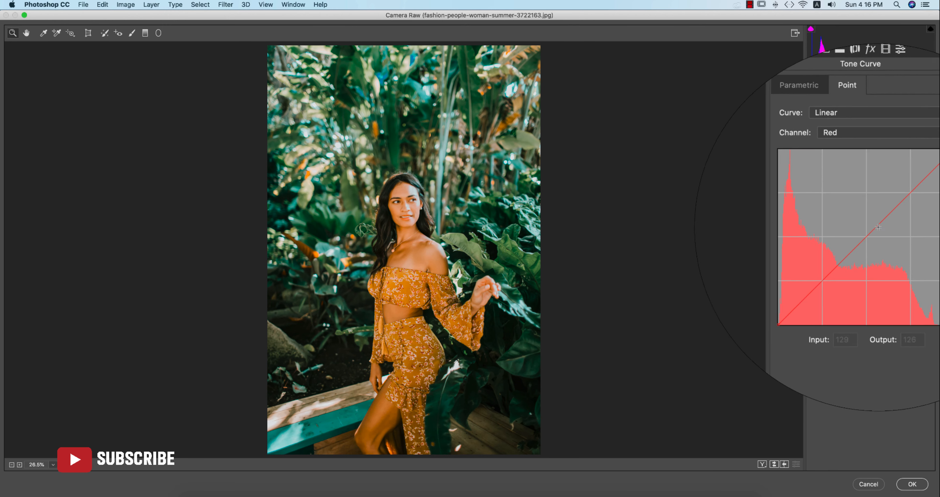
drag(929, 176, 919, 187)
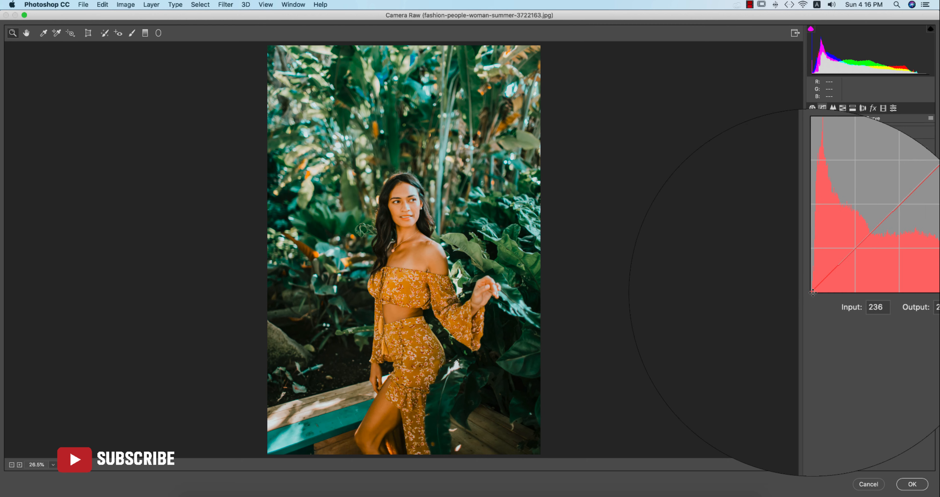
drag(812, 291, 811, 286)
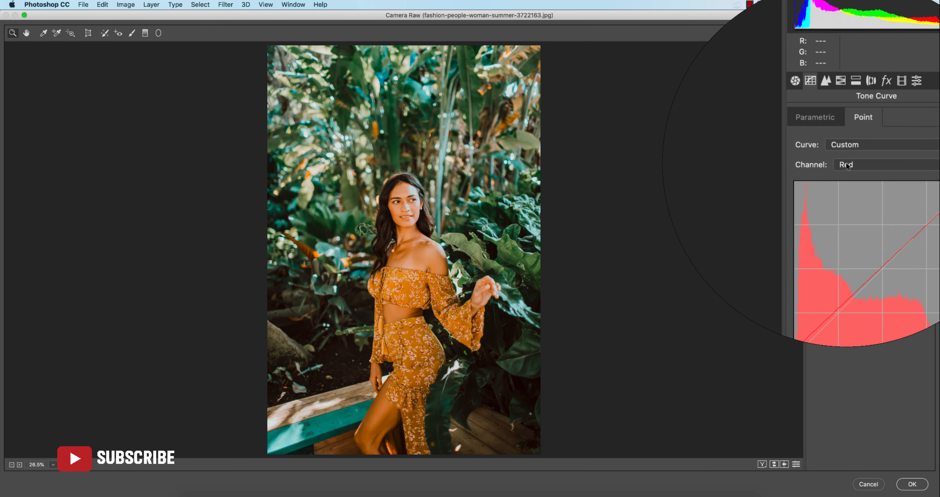
Step: Adjust the green channel's point curve with a point at input 186, output 187, and compare the photo before and after
click(850, 164)
click(849, 161)
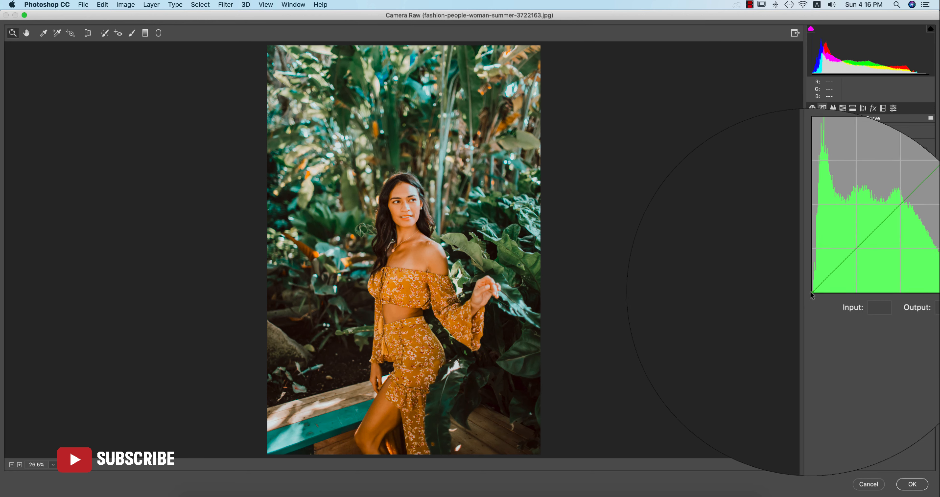
drag(811, 291, 813, 292)
drag(927, 177, 923, 179)
drag(891, 212, 895, 208)
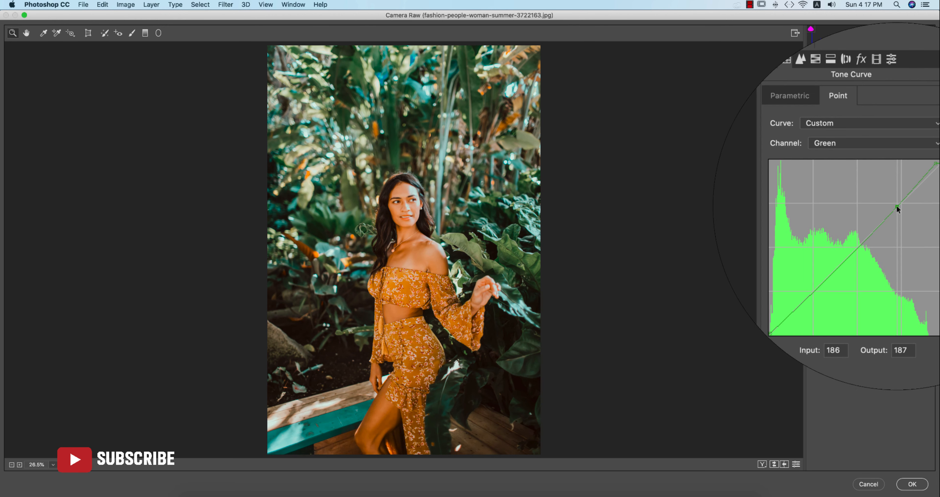
click(773, 464)
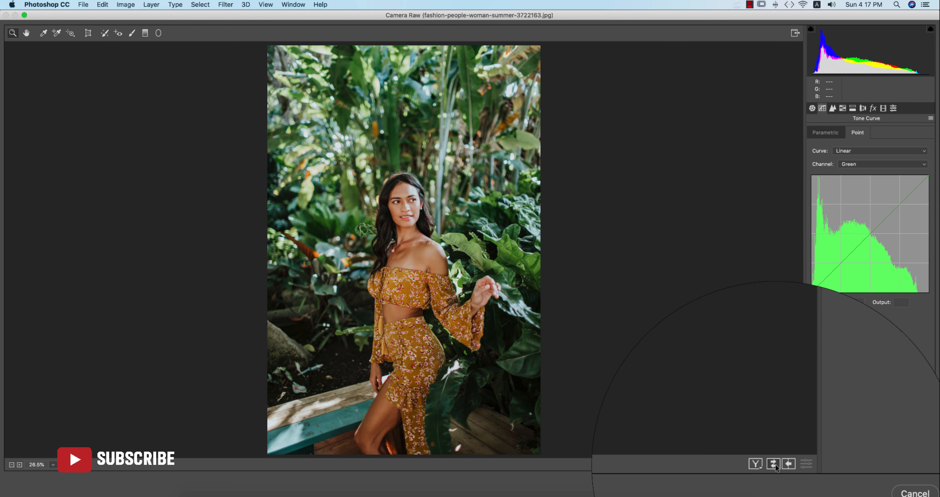
click(773, 464)
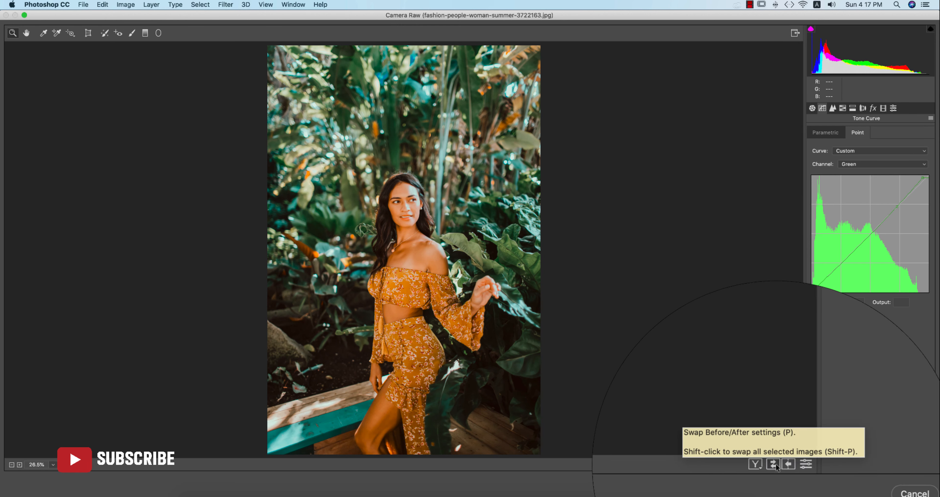
Step: In the basic adjustments, set Highlights to -41, Whites to -26 and Contrast to +19
click(812, 108)
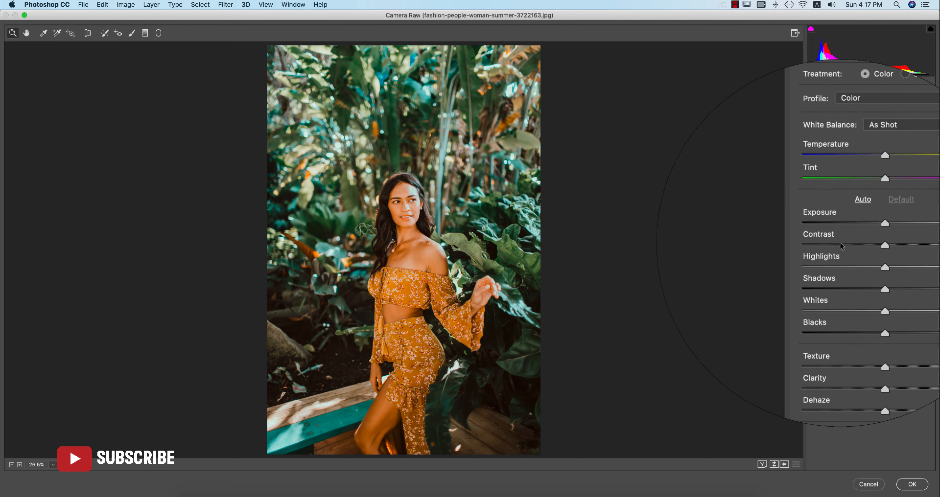
click(848, 259)
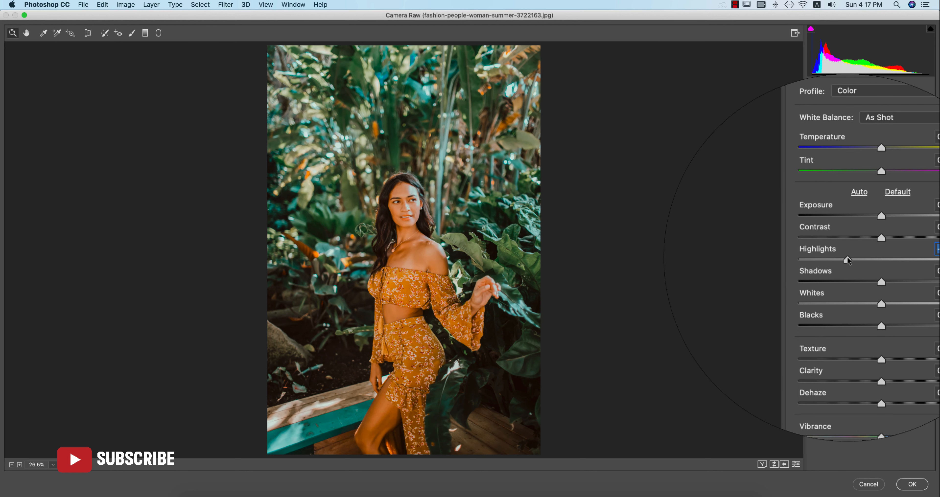
click(856, 288)
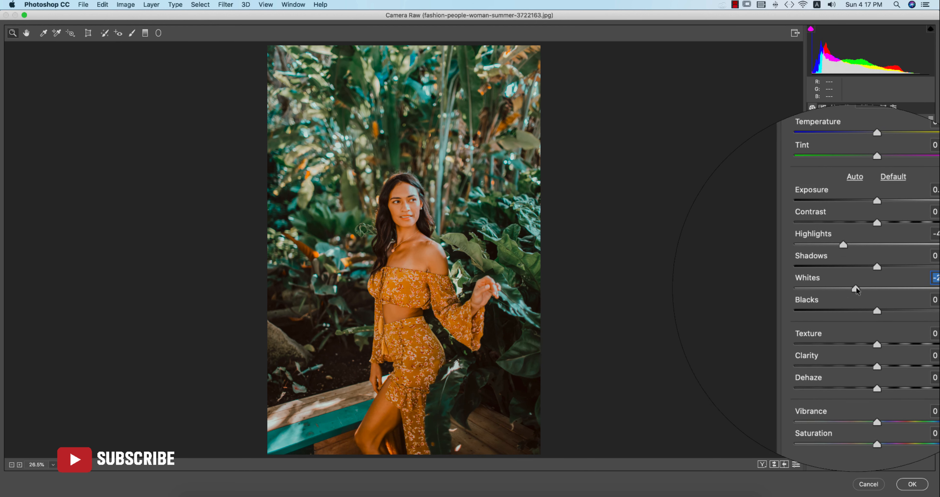
click(882, 244)
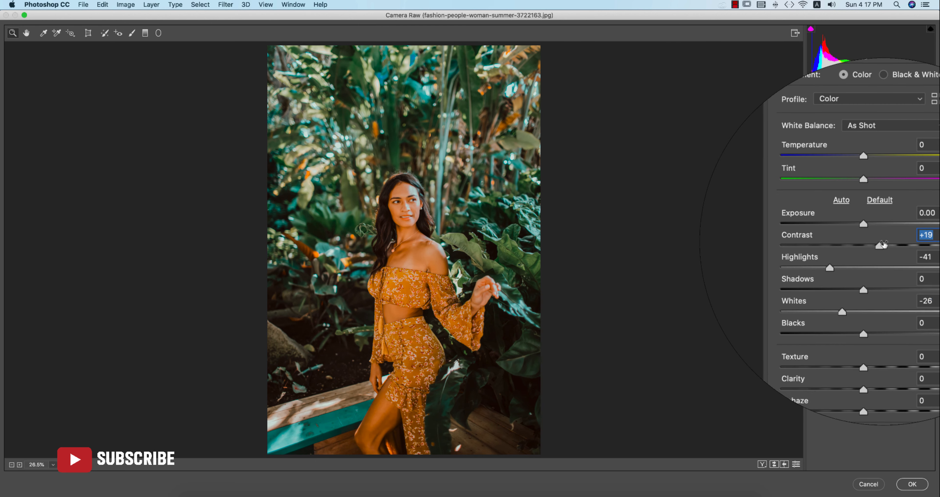
Step: In the basic adjustments, set Exposure to +0.40, Texture to +18, Temperature to +3 and Vibrance to -15
click(871, 224)
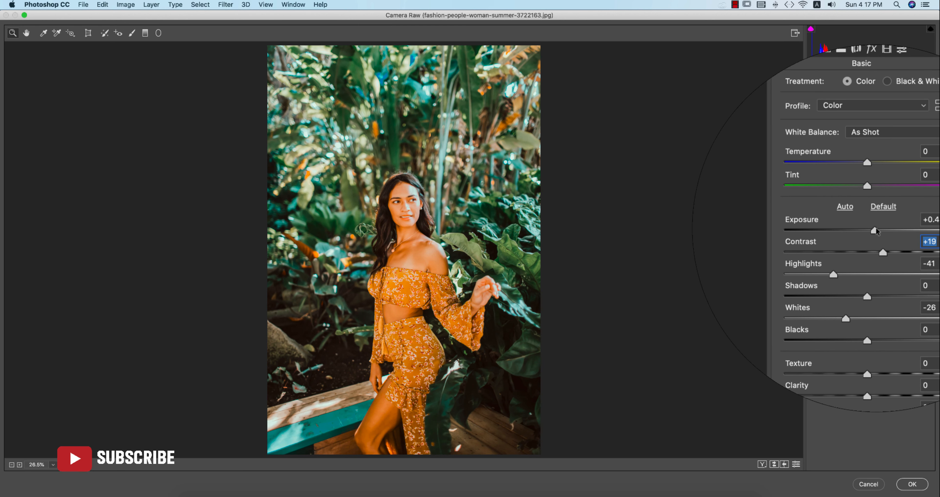
click(878, 325)
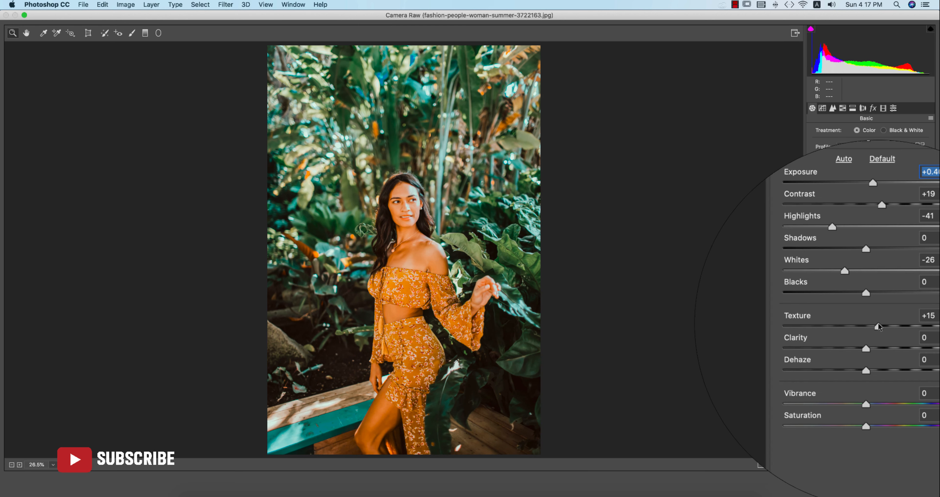
mouse_move(872, 185)
mouse_down()
mouse_move(863, 185)
mouse_move(872, 185)
mouse_up()
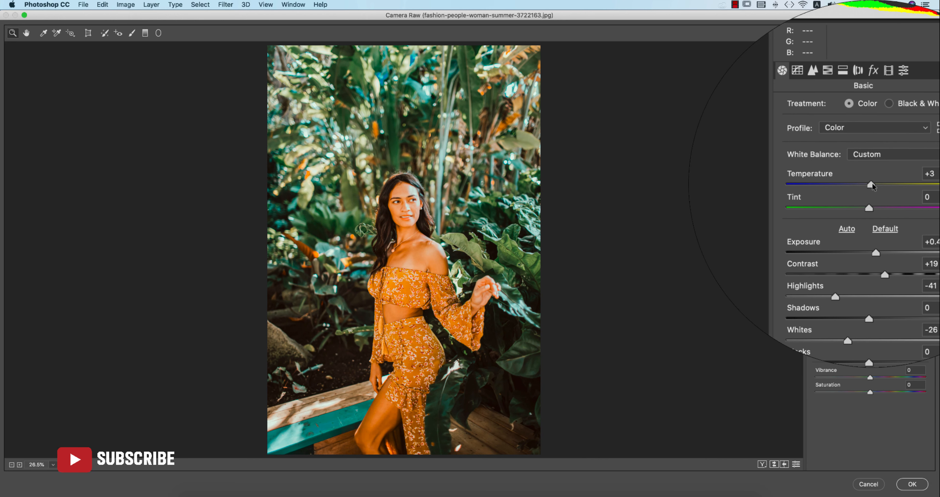
drag(870, 378, 861, 378)
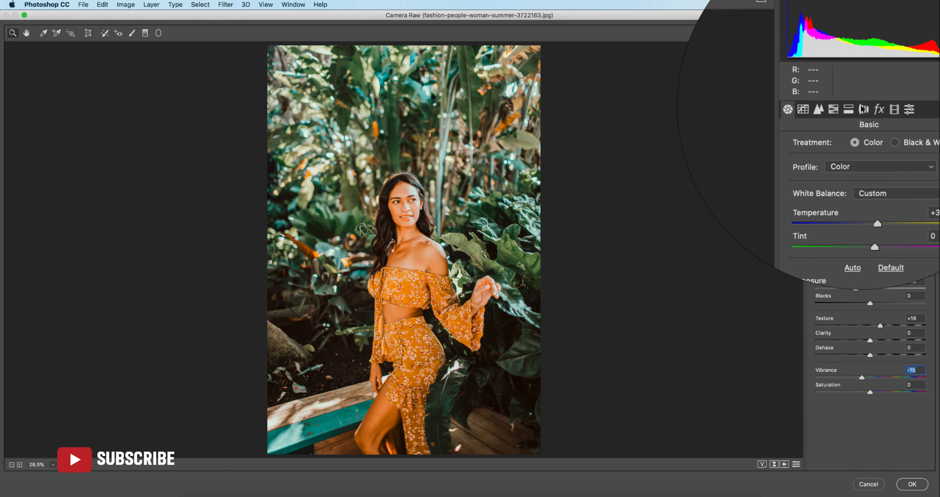
Step: Add a dark post-crop vignette with an Amount of about -12
click(870, 106)
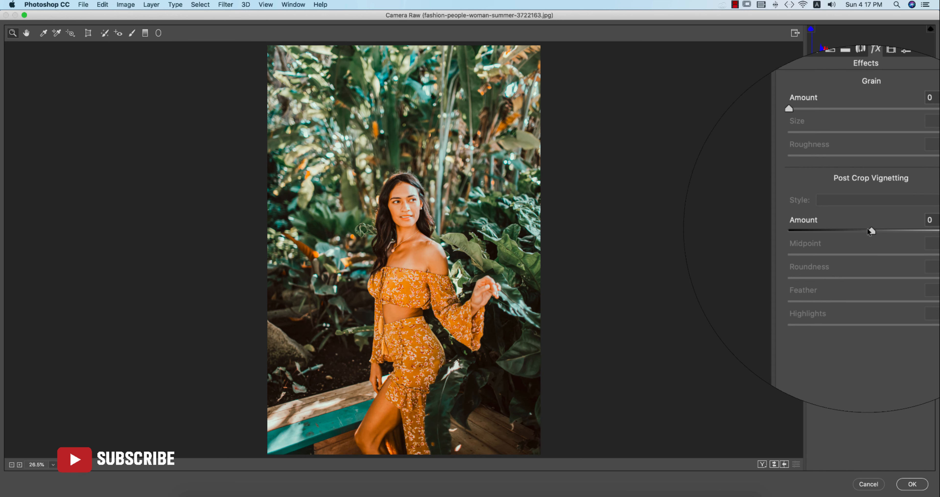
drag(869, 231, 861, 232)
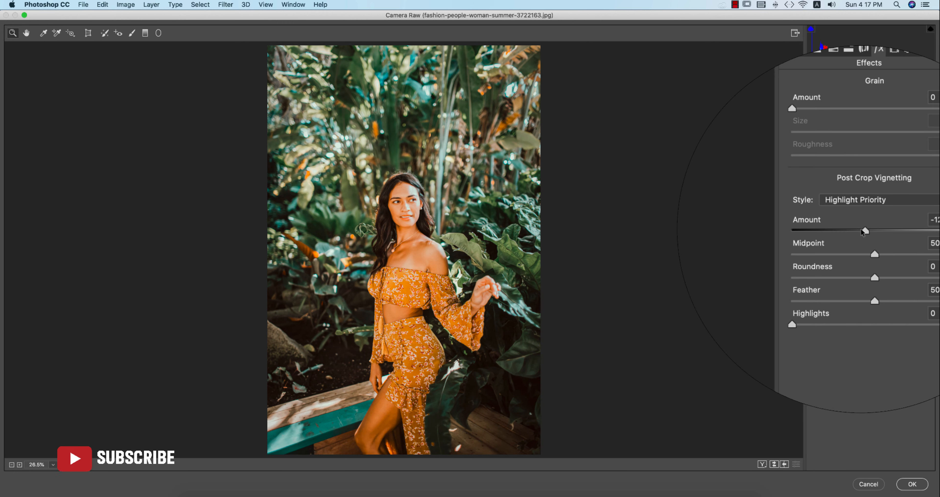
Step: Set Highlights to -78 in the basic adjustments and compare the photo before and after
click(814, 106)
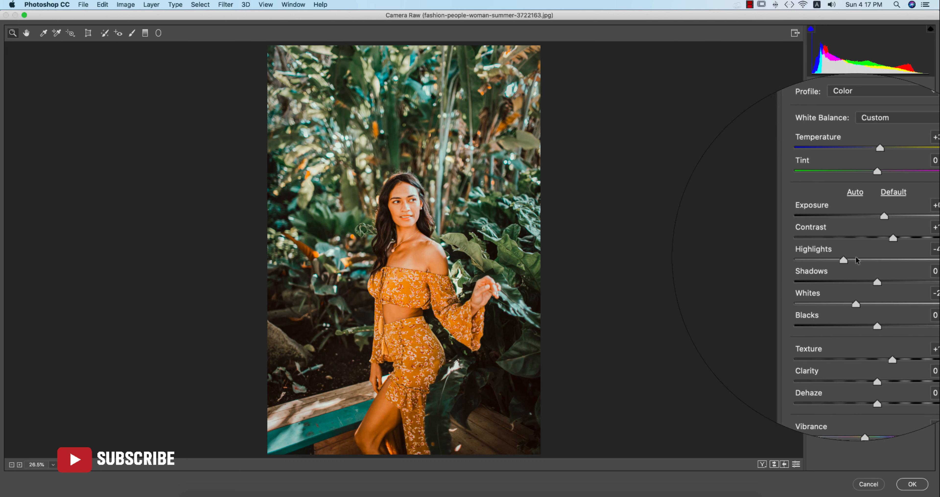
drag(847, 260, 824, 260)
click(773, 464)
click(774, 464)
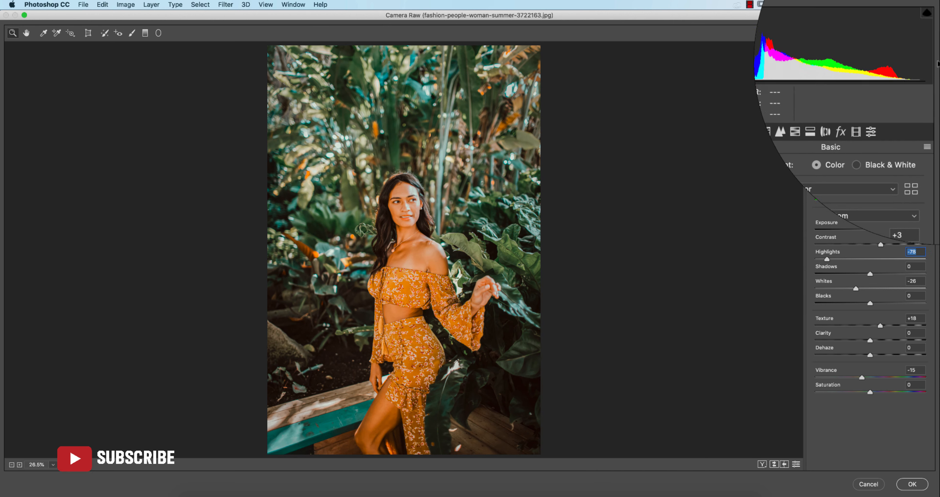
Step: Save the Camera Raw settings as the preset file "green orange" in the 31-5-2020 folder of Apps And Work
click(931, 119)
click(869, 190)
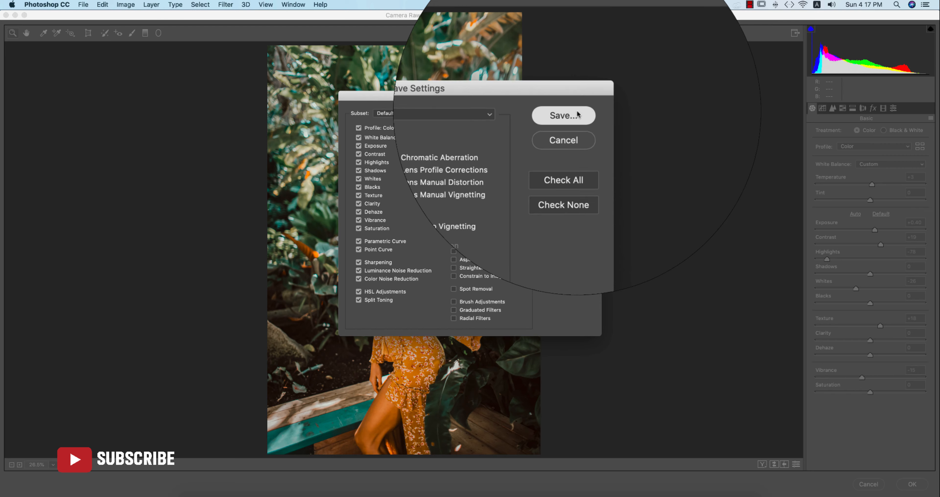
click(576, 111)
click(70, 222)
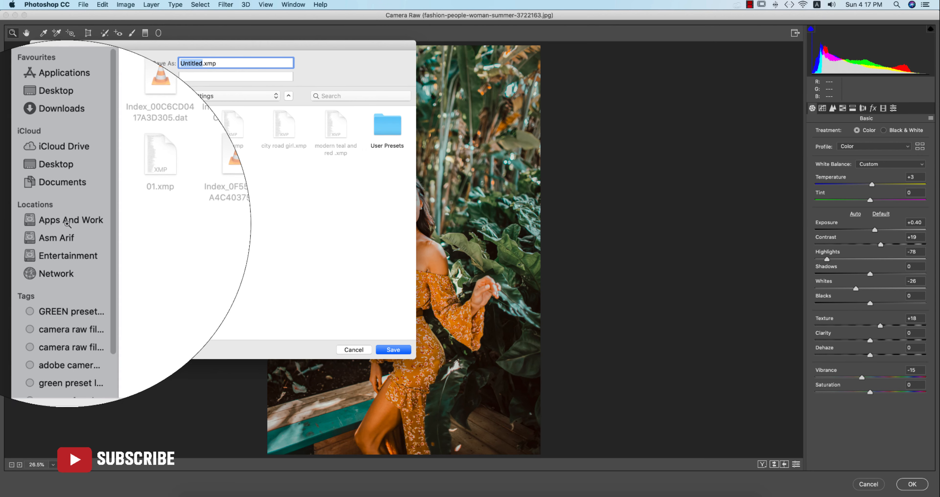
double_click(196, 126)
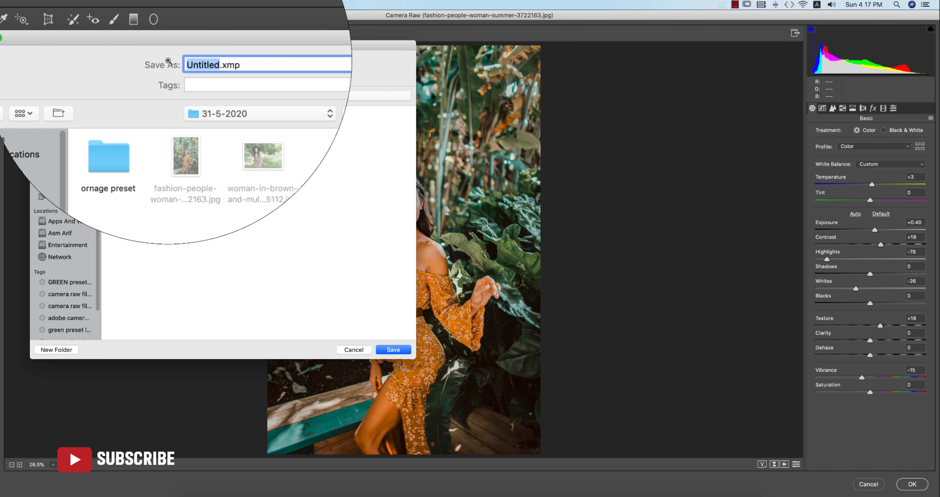
text(green orange)
key(Return)
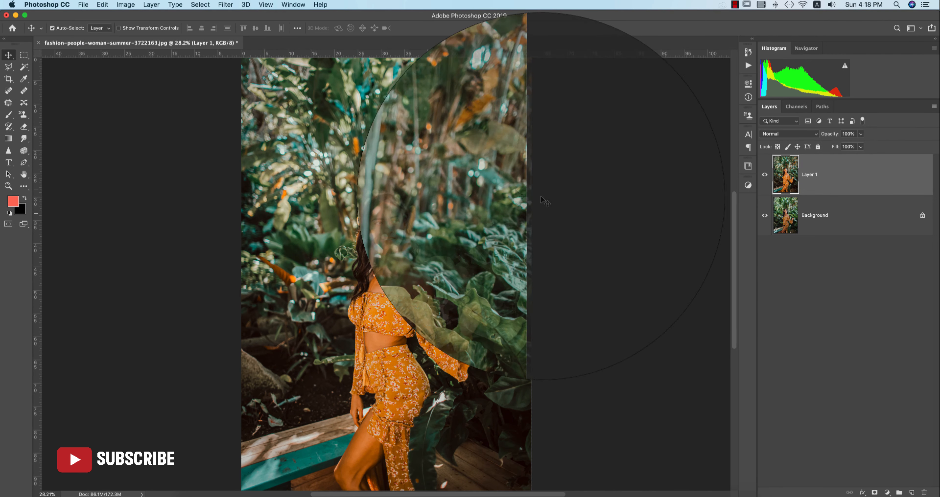
Step: Switch to Chrome and download the Pexels photo fashion-people-woman-summer-3722161 into the 31-5-2020 folder
click(290, 492)
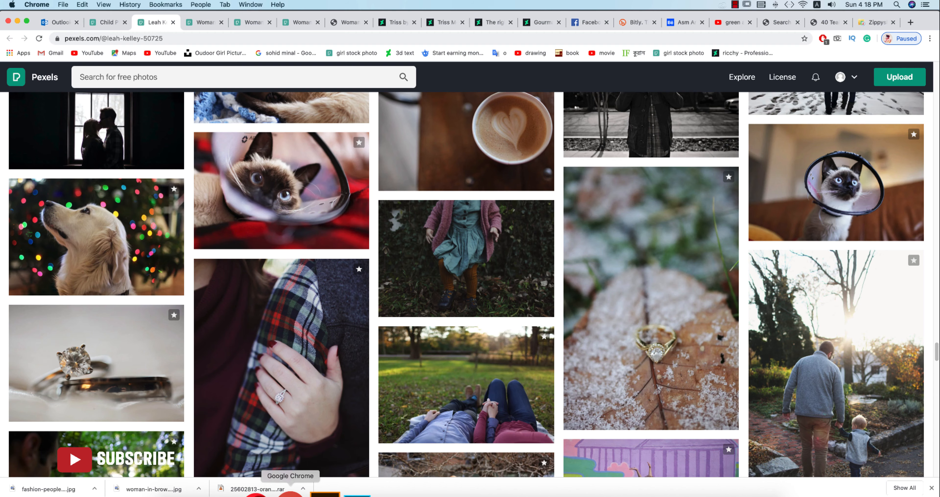
scroll(206, 36, up, 5)
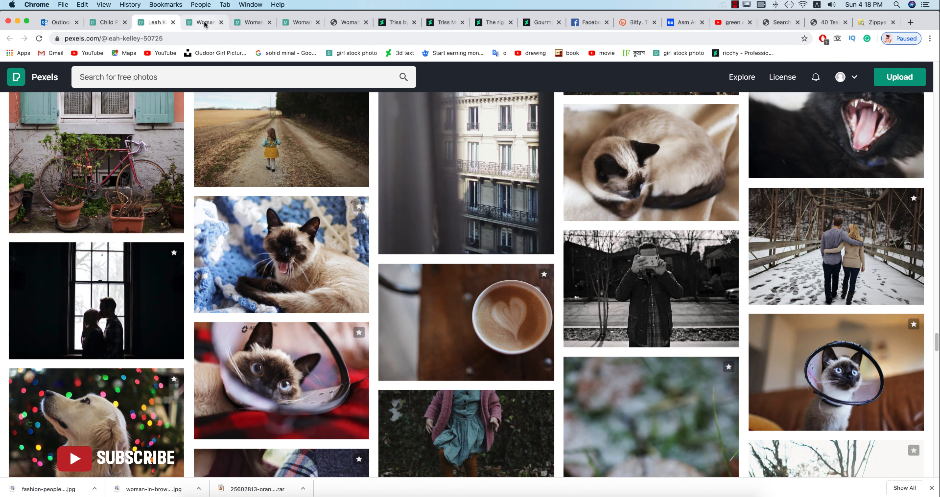
click(205, 24)
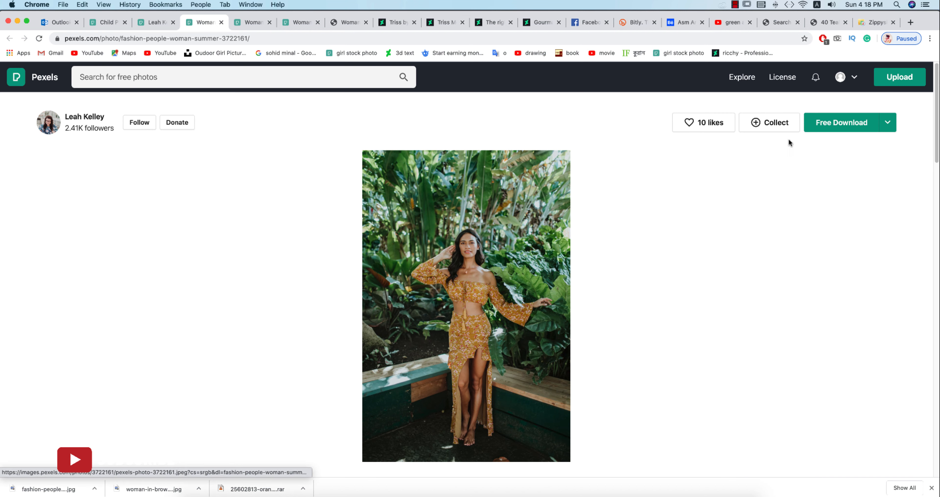
click(837, 123)
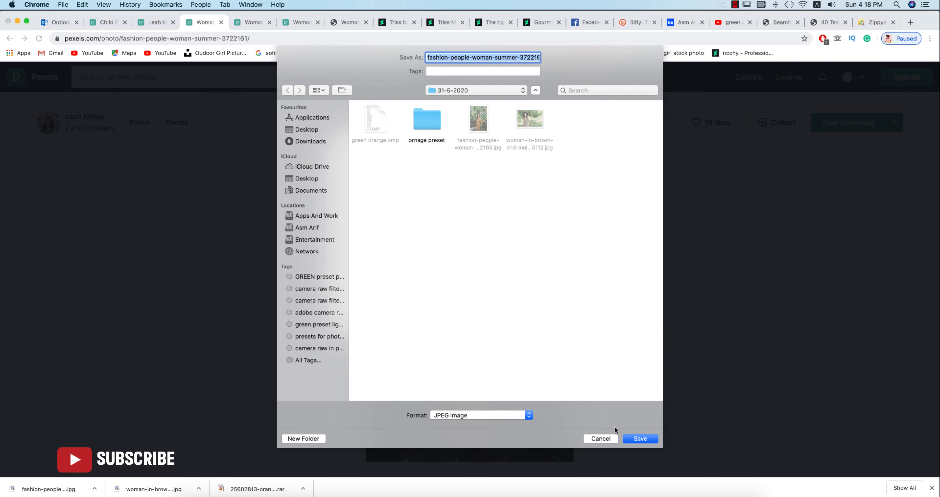
click(635, 440)
Step: Download the Pexels photo fashion-people-woman-summer-3722162 into the 31-5-2020 folder as well
click(252, 22)
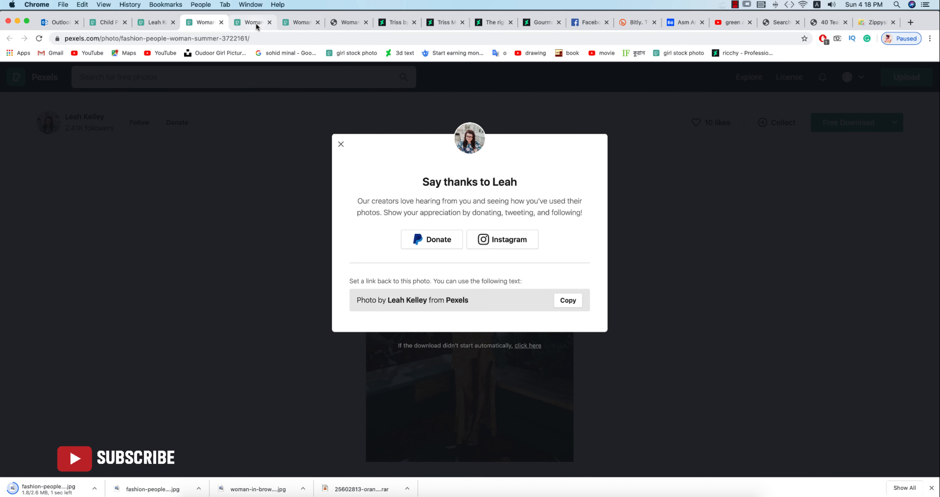
click(869, 128)
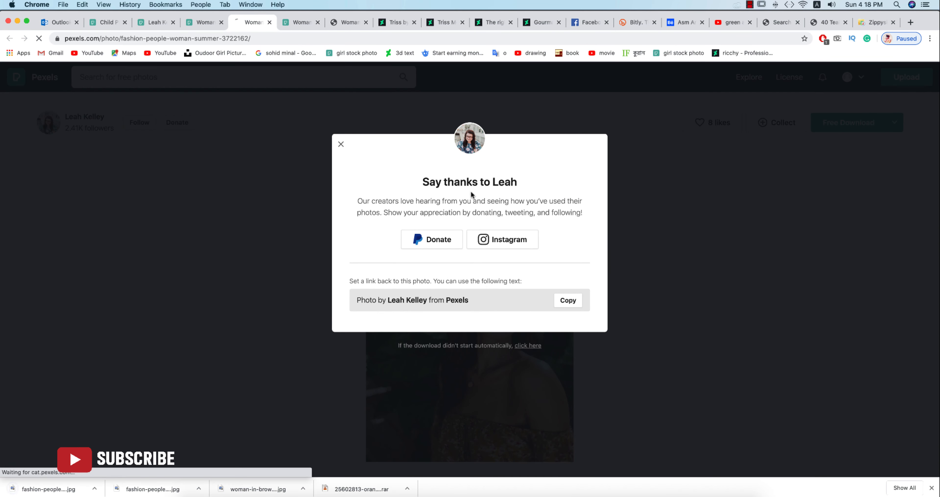
click(638, 440)
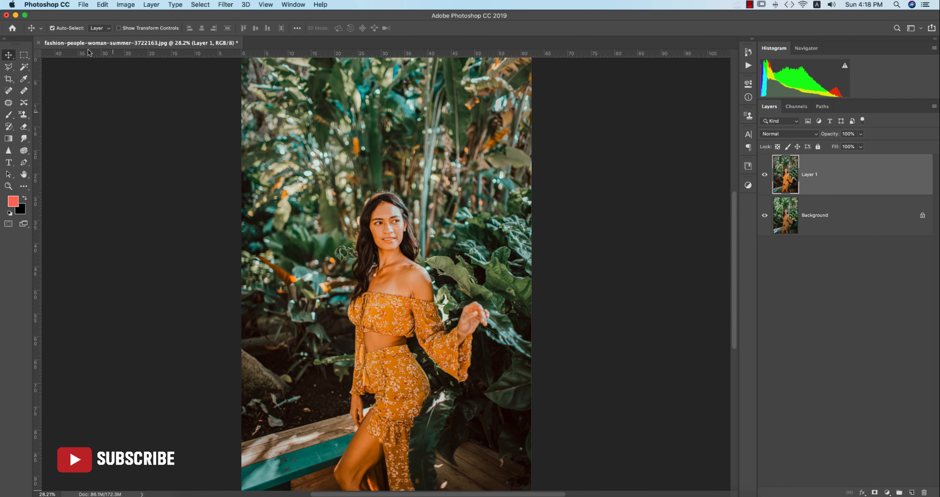
Step: Switch to Photoshop, open fashion-people-woman-summer-3722161.jpg from the 31-5-2020 folder and duplicate its background layer
click(83, 4)
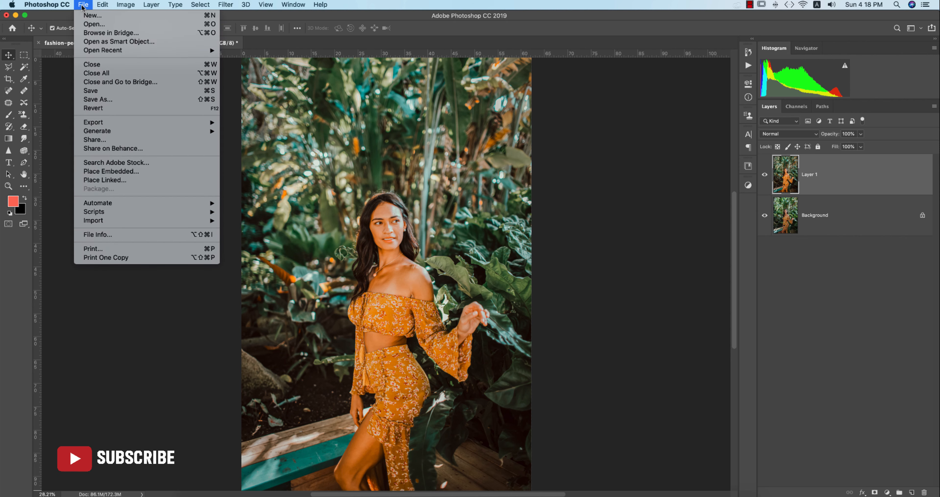
click(85, 24)
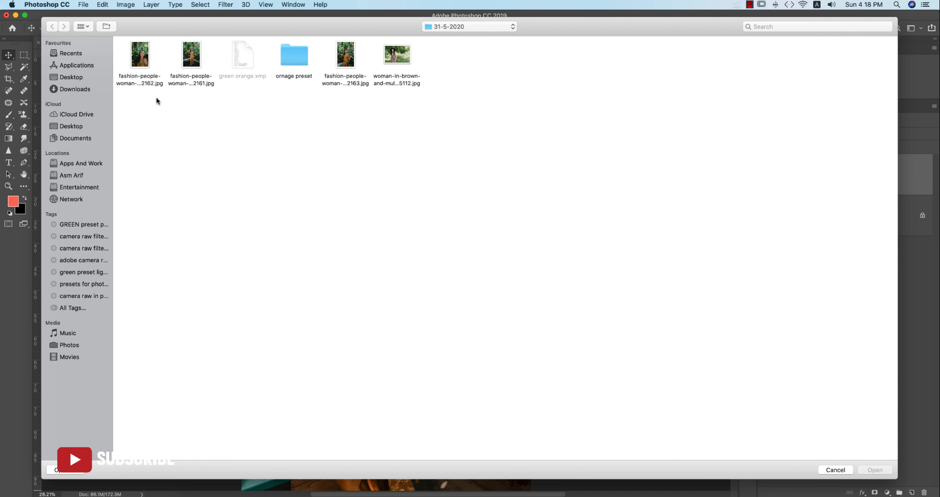
click(146, 69)
click(194, 60)
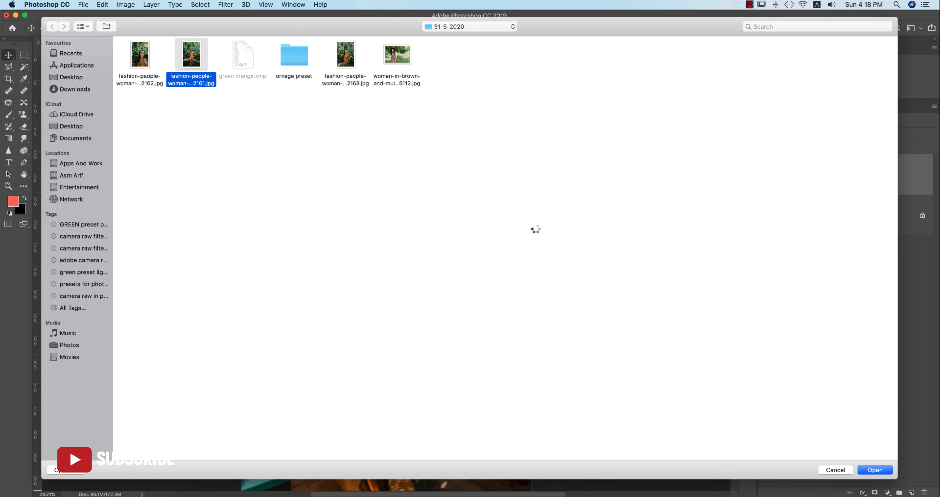
key(super+j)
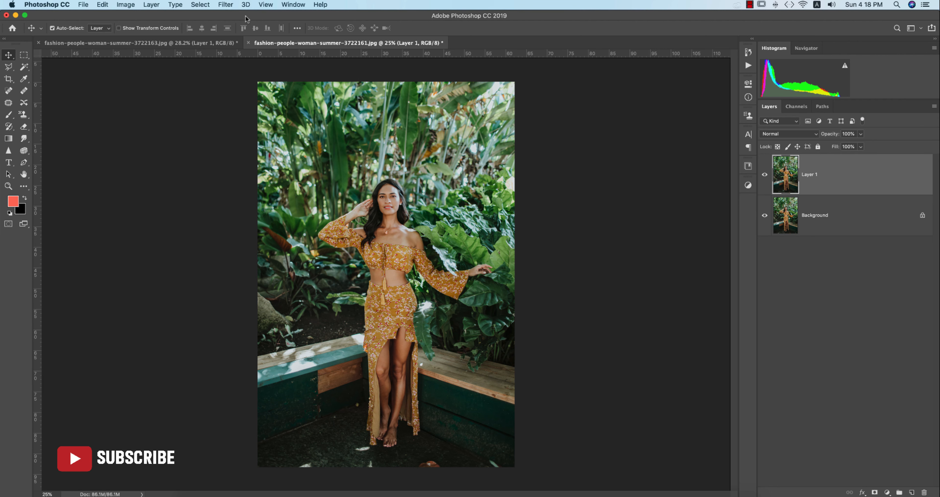
Step: Open the duplicated layer in the Camera Raw filter and load the settings file green orange.xmp from the 31-5-2020 folder
click(225, 4)
click(243, 61)
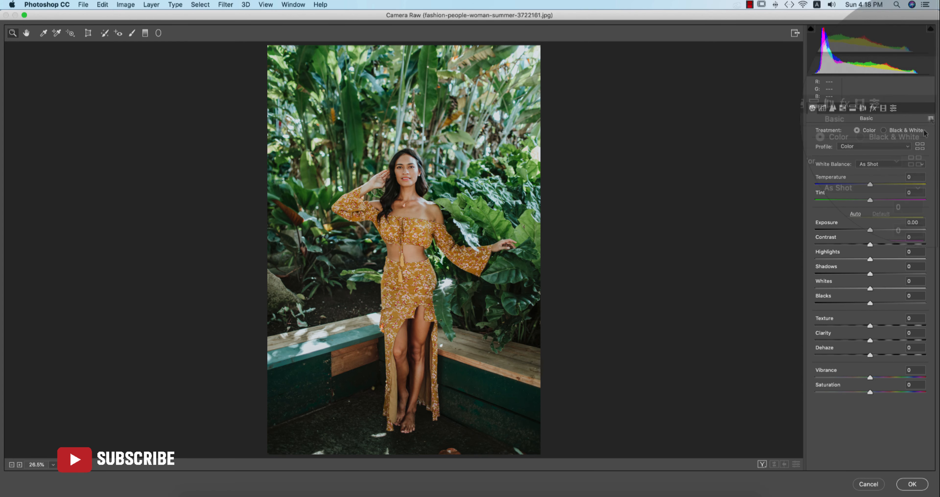
click(930, 118)
click(857, 184)
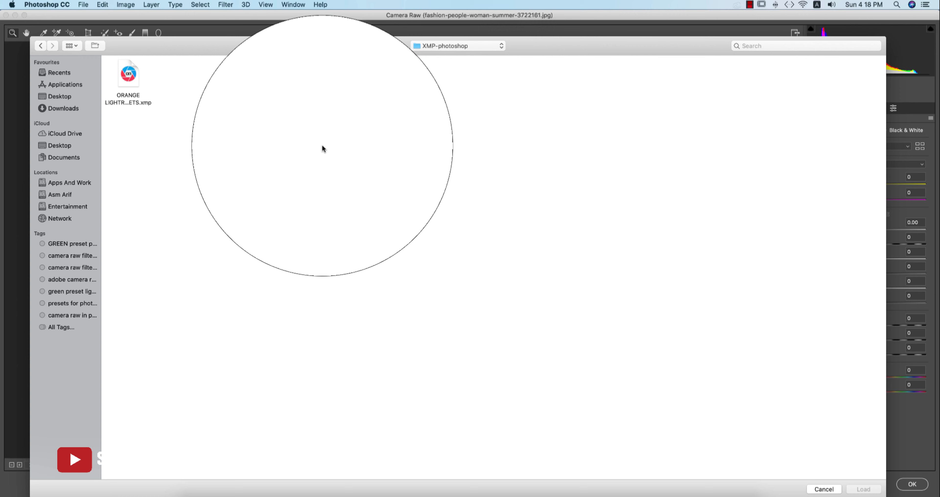
click(83, 183)
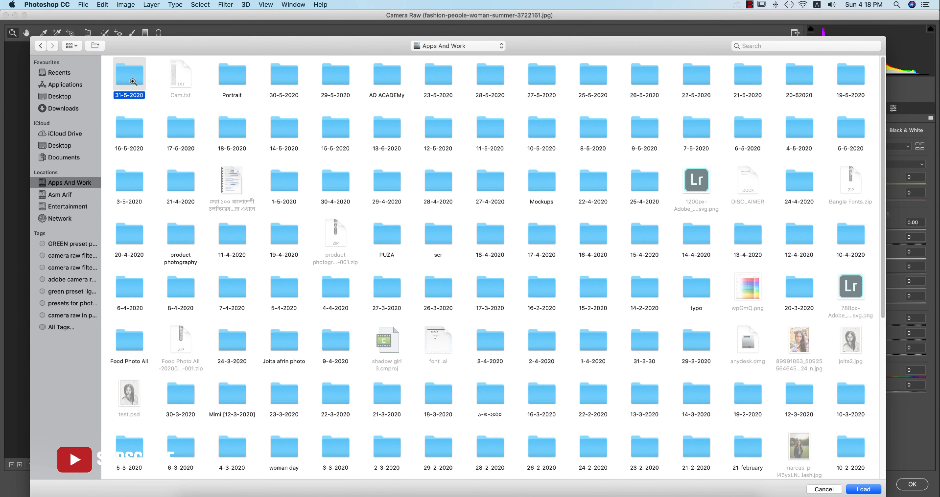
double_click(135, 89)
click(223, 74)
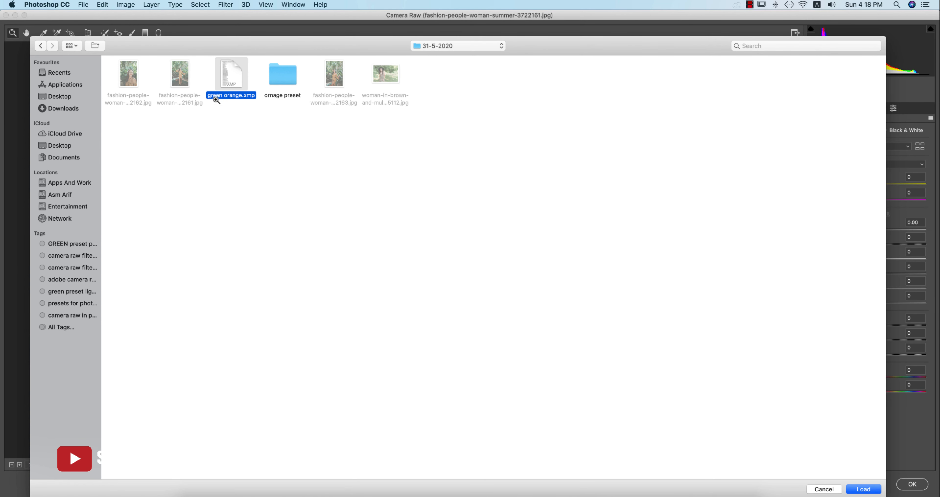
click(865, 489)
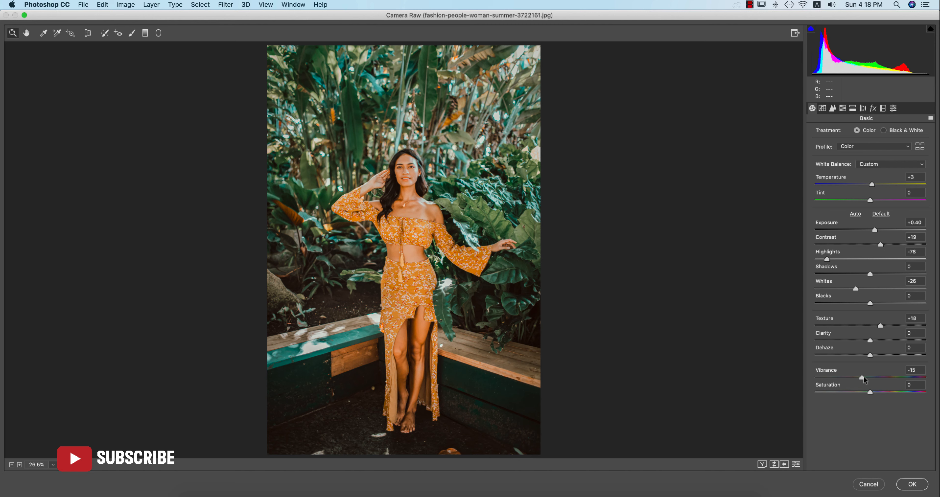
Step: Set Vibrance to -8 and compare the photo before and after
click(773, 464)
click(773, 464)
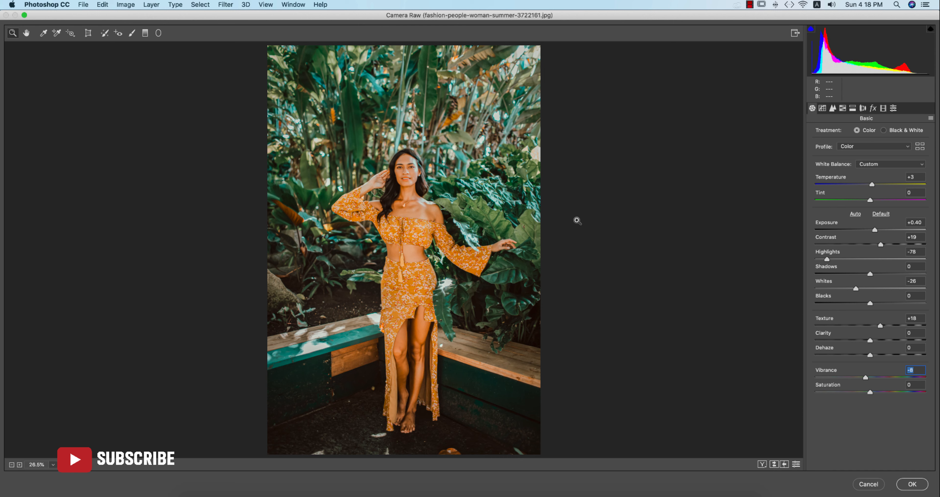
Step: On the RGB point curve, anchor a point at input 81, output 78 and raise the black point to output 28
click(823, 109)
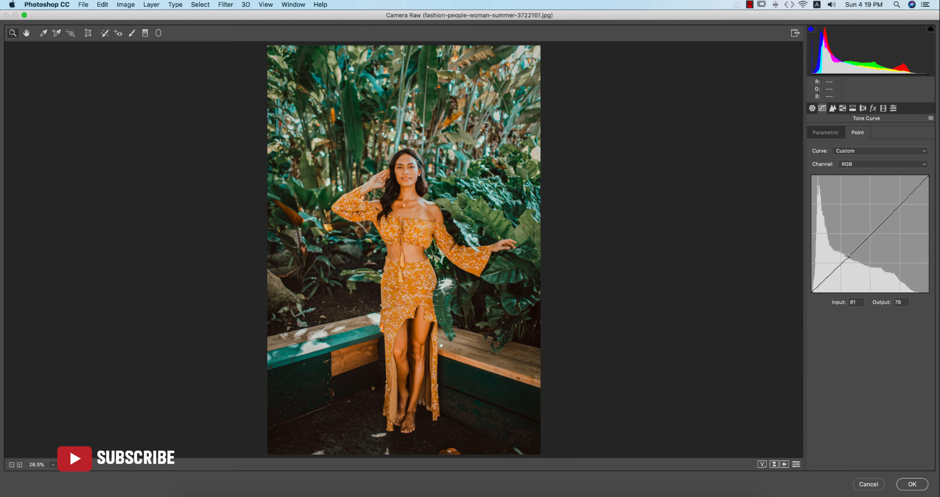
drag(809, 288, 809, 283)
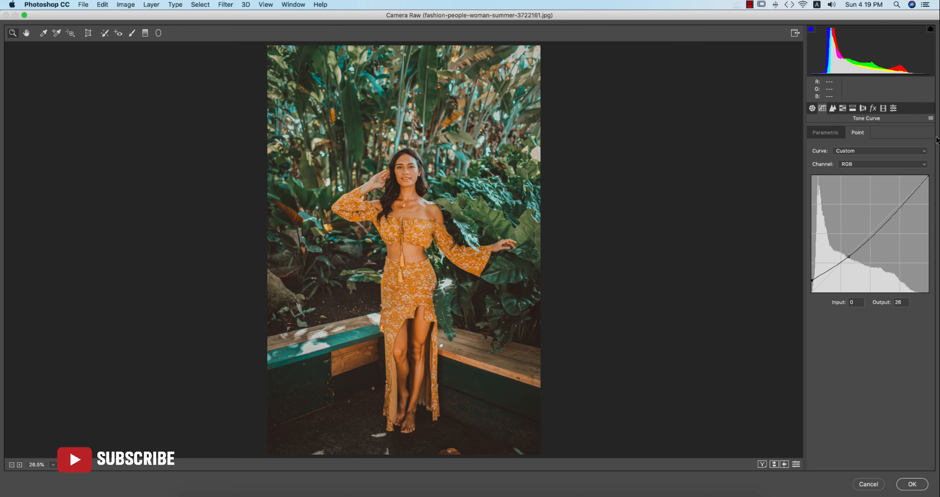
Step: Save the adjusted Camera Raw settings as the preset file "orange and green 2" in the 31-5-2020 folder
click(930, 118)
click(869, 191)
click(567, 114)
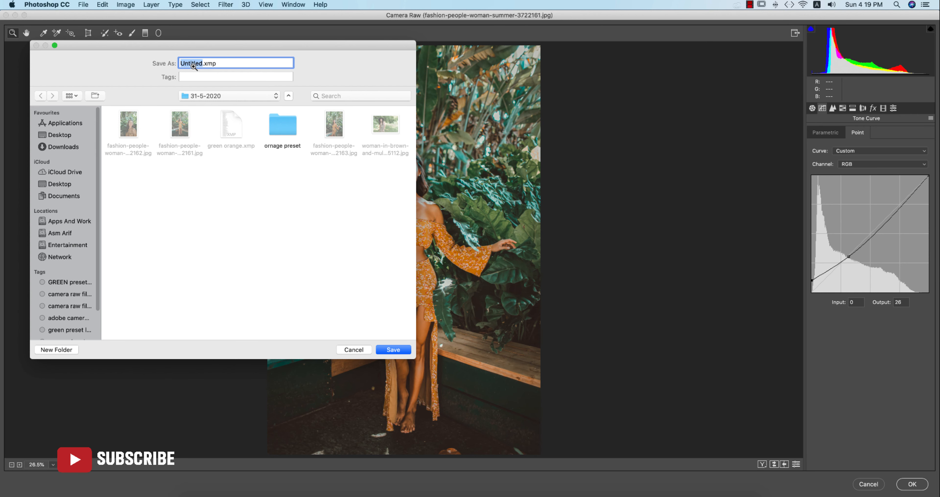
text(orang)
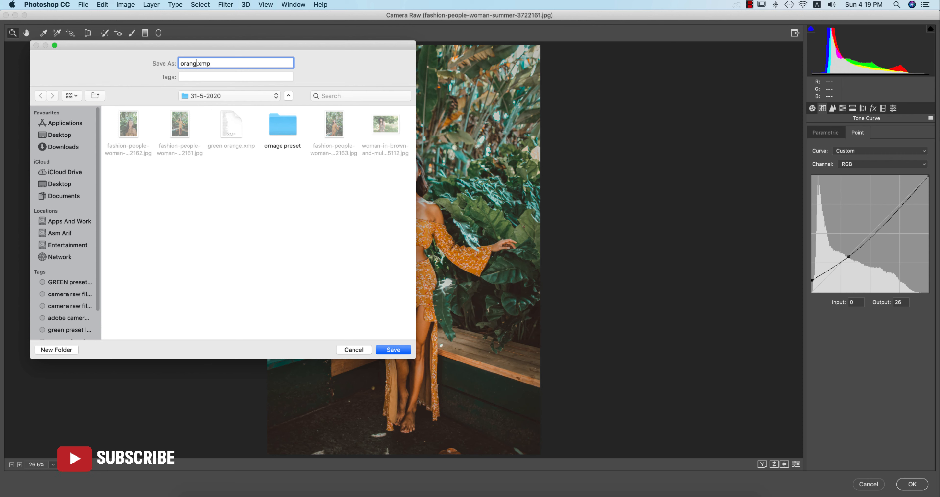
text(e and green 2)
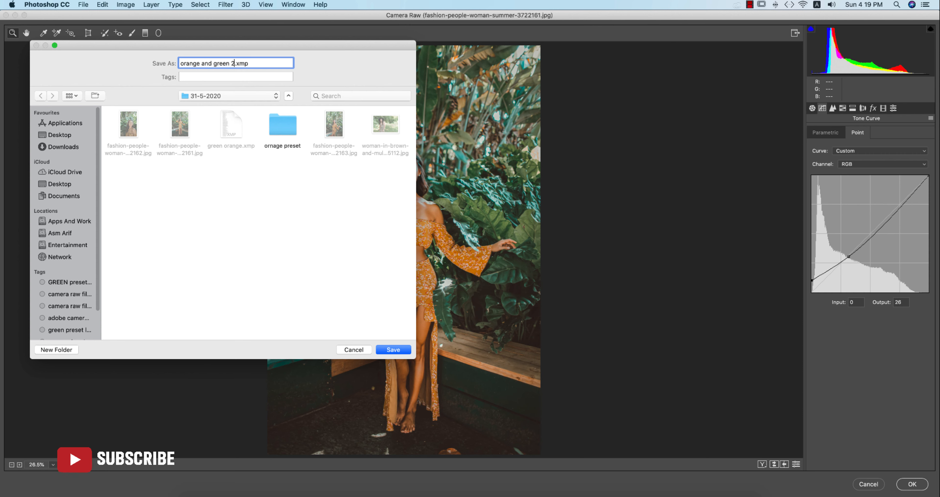
key(Return)
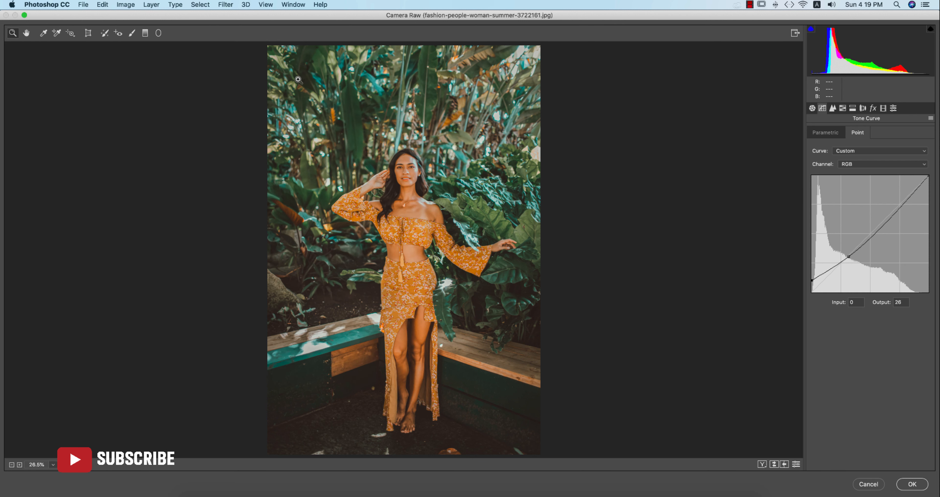
Step: Apply the Camera Raw edits and open fashion-people-woman-summer-3722162.jpg from the 31-5-2020 folder
click(925, 488)
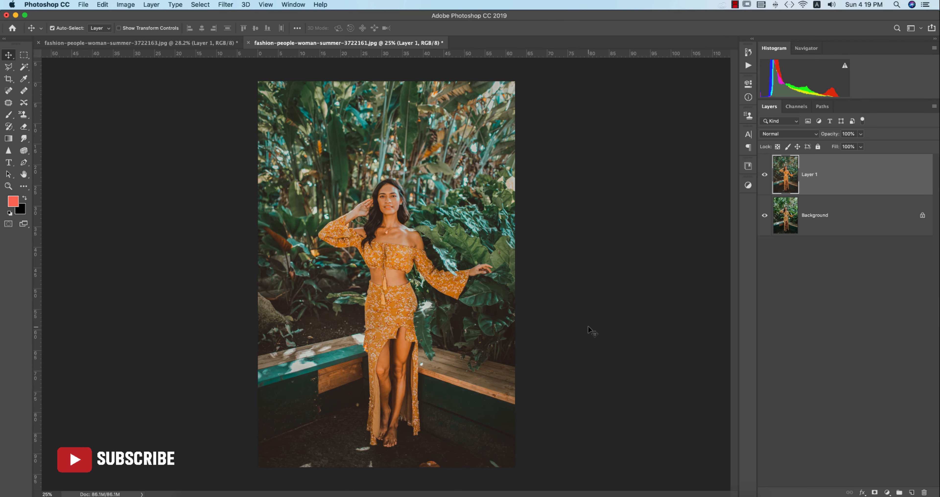
click(83, 5)
click(84, 5)
click(83, 4)
click(88, 24)
click(193, 62)
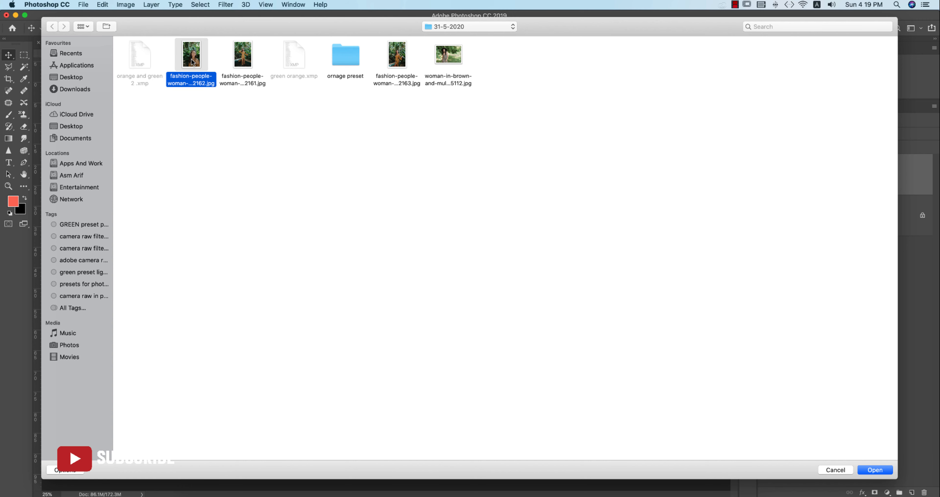
key(Return)
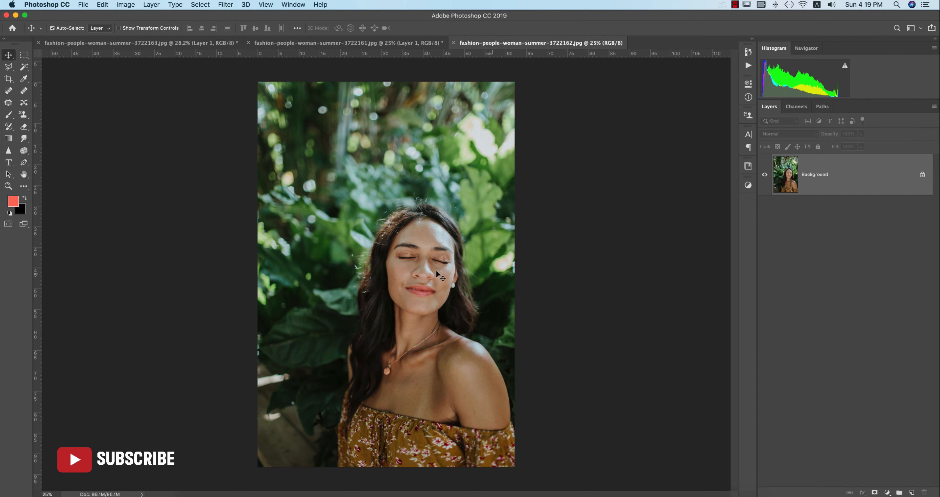
Step: Duplicate the Background layer of the new photo and open the copy in the Camera Raw filter
key(super+j)
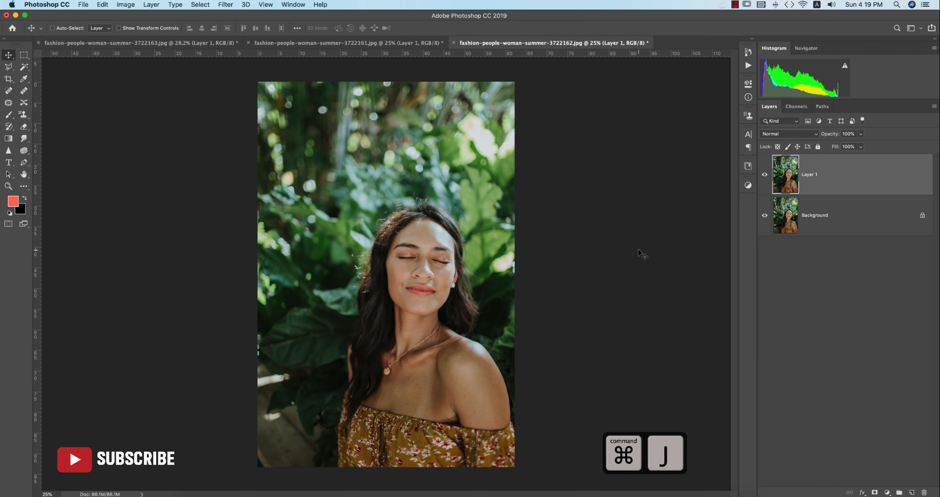
click(225, 4)
click(237, 61)
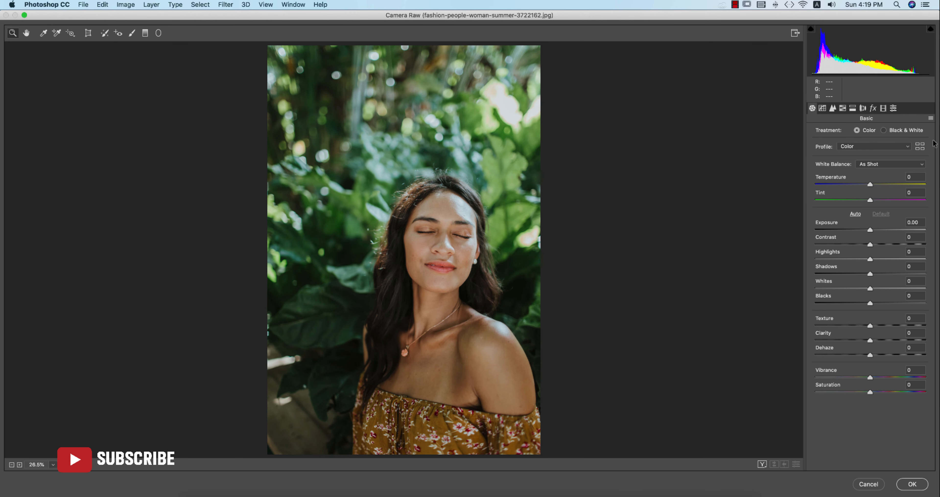
Step: Load the settings file green orange.xmp from the 31-5-2020 folder onto the close-up portrait
click(930, 119)
click(861, 183)
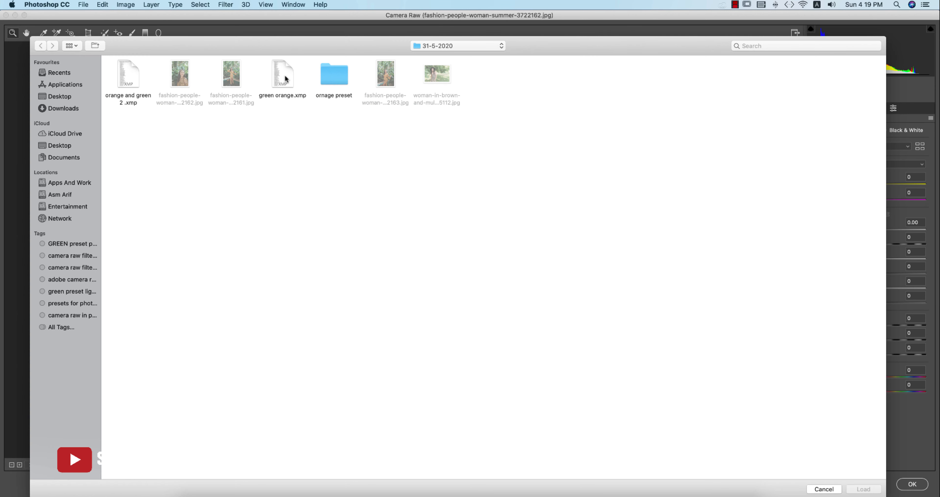
click(285, 78)
key(Return)
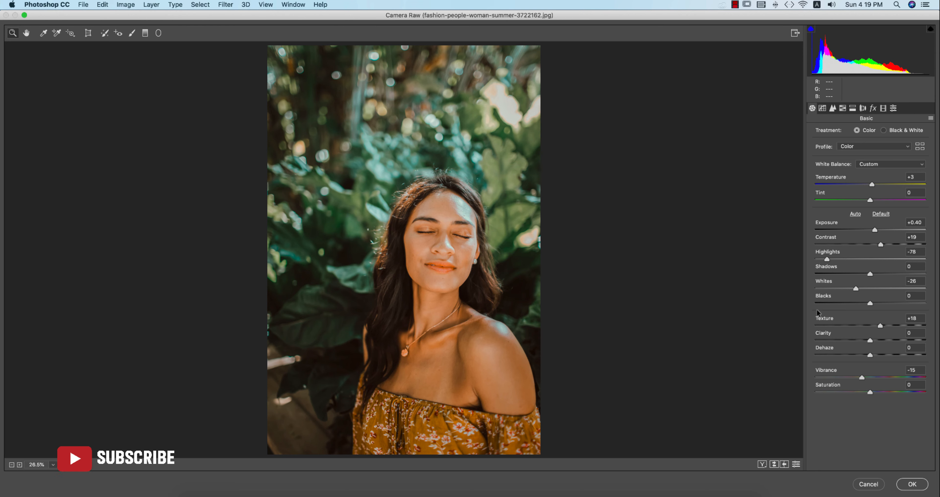
Step: Load the settings file "orange and green 2" from the 31-5-2020 folder onto the close-up portrait
click(930, 118)
click(861, 183)
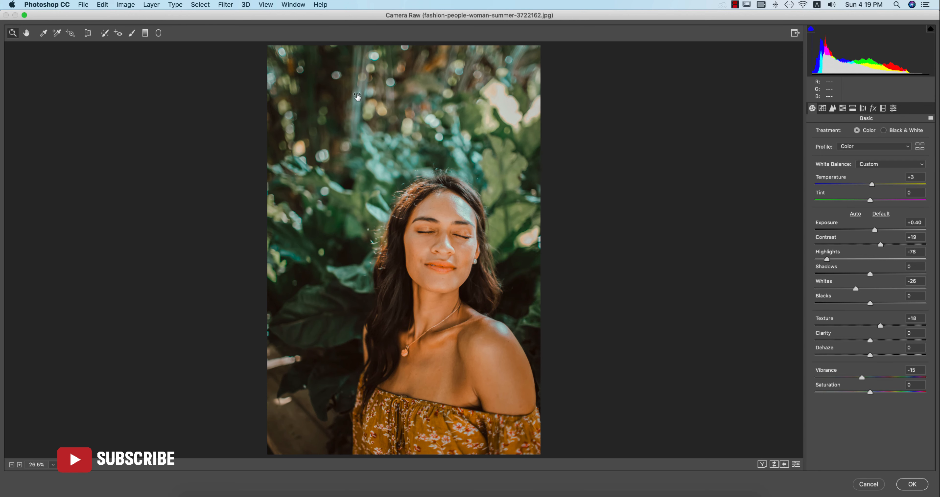
click(128, 74)
key(Return)
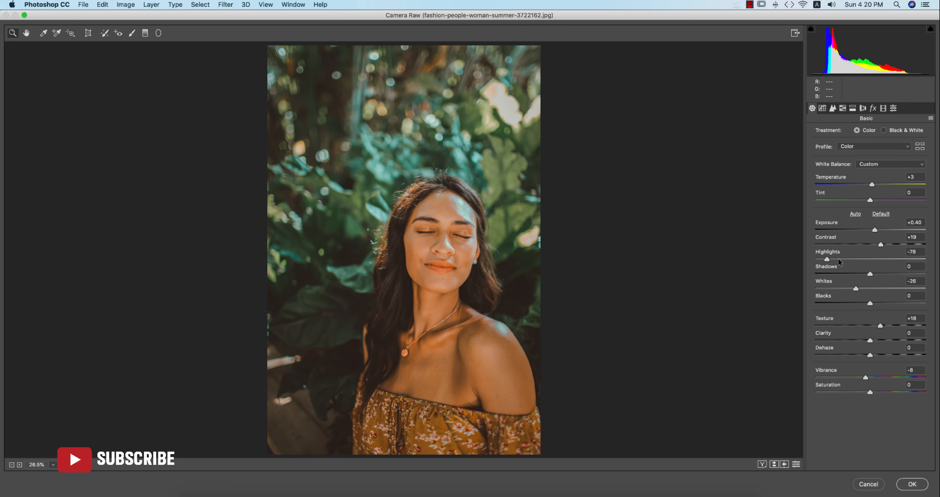
Step: Set Highlights to -59 and Blacks to -33, and compare the photo before and after
drag(826, 259, 843, 259)
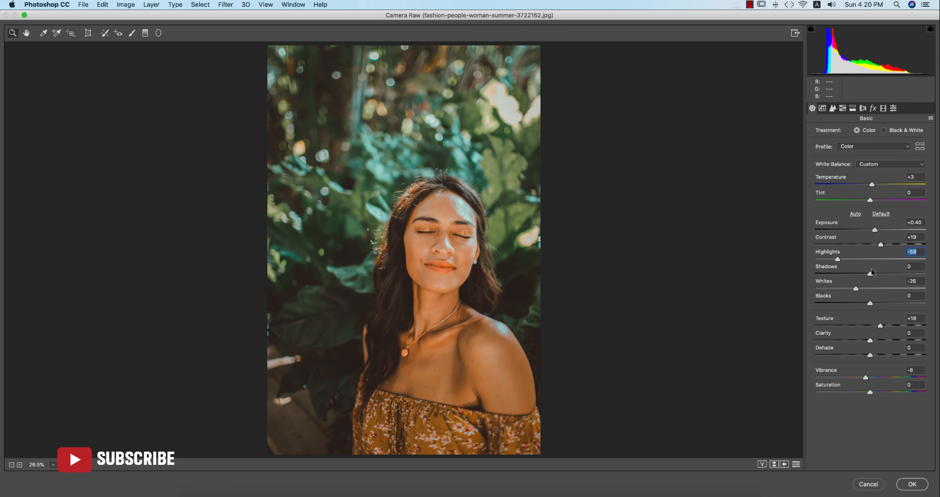
drag(868, 304, 851, 302)
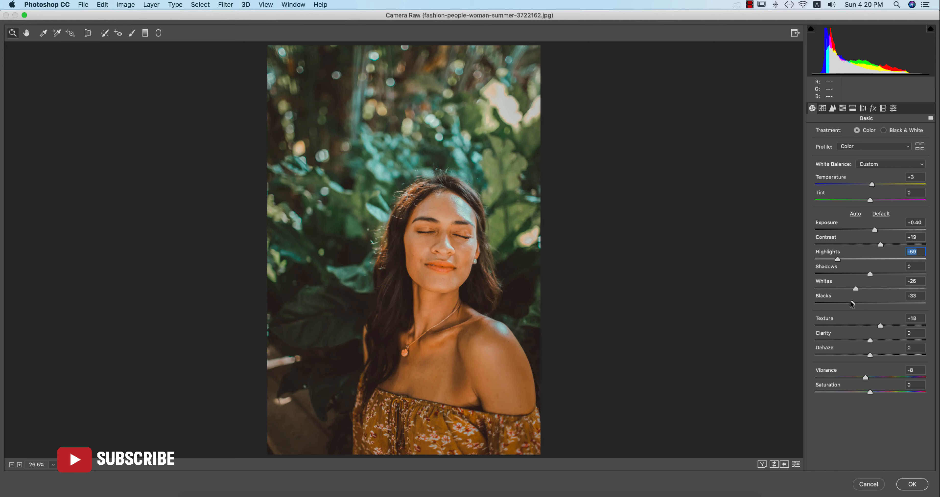
click(774, 465)
click(774, 465)
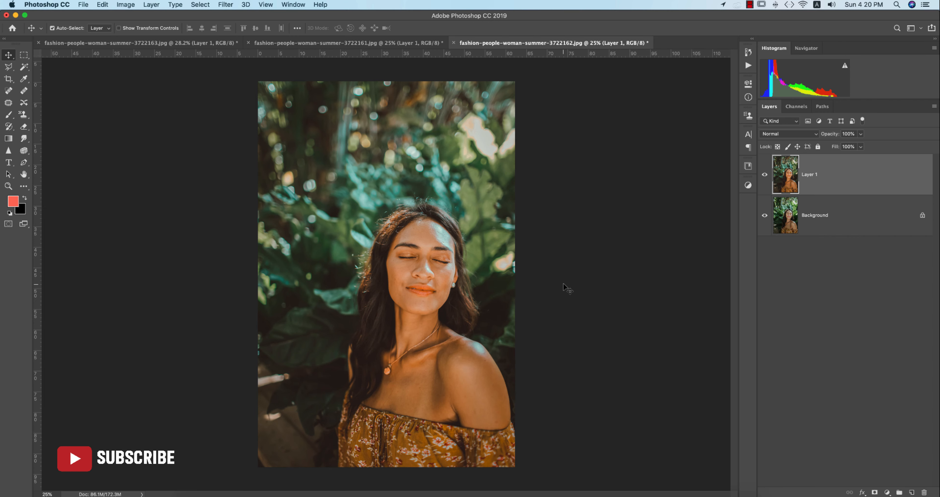
Step: Review the graded results by switching between the three open portrait documents 3722161, 3722162 and 3722163
click(403, 42)
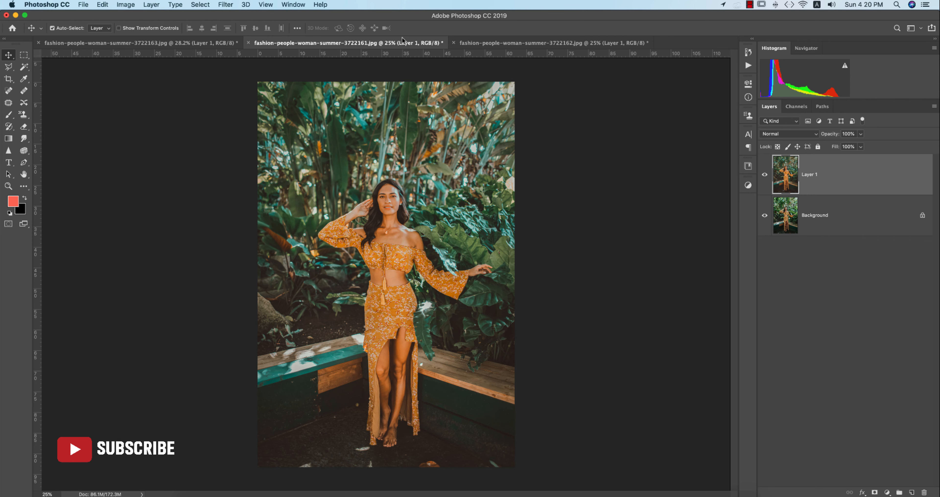
click(559, 179)
click(443, 44)
click(350, 44)
click(222, 43)
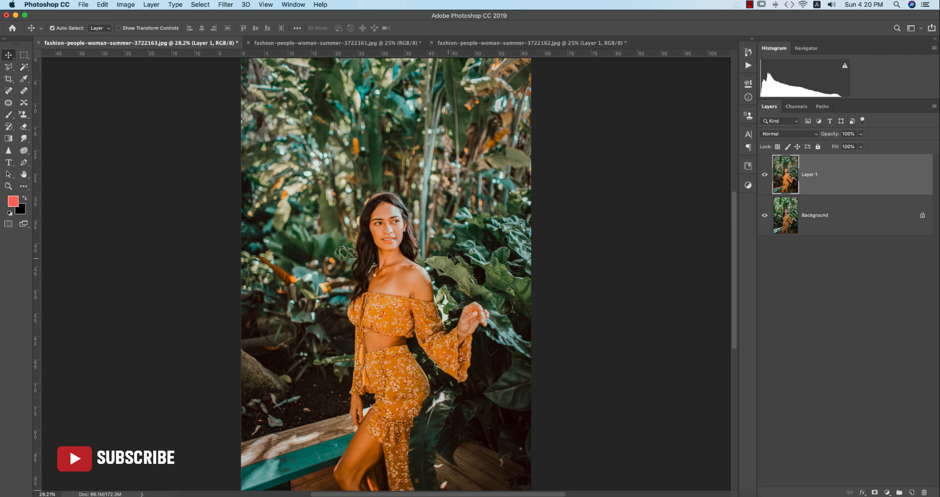
click(379, 44)
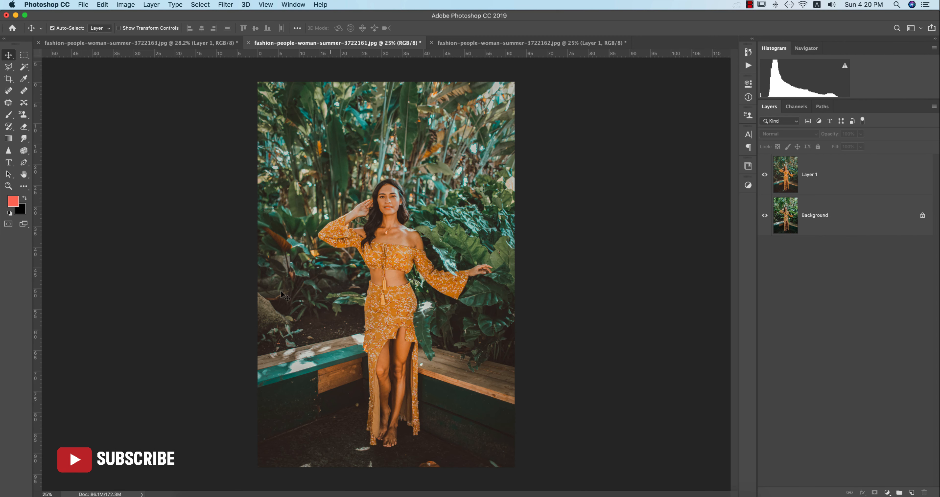
click(197, 44)
click(316, 45)
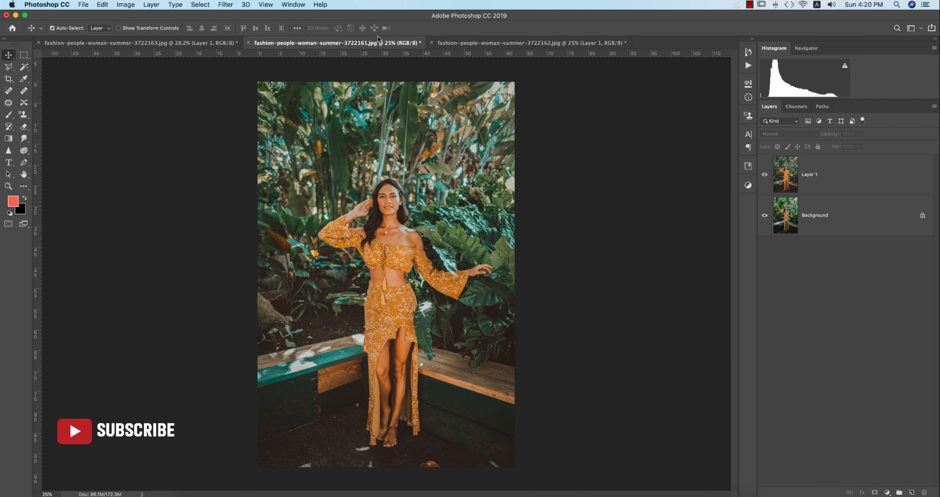
click(455, 43)
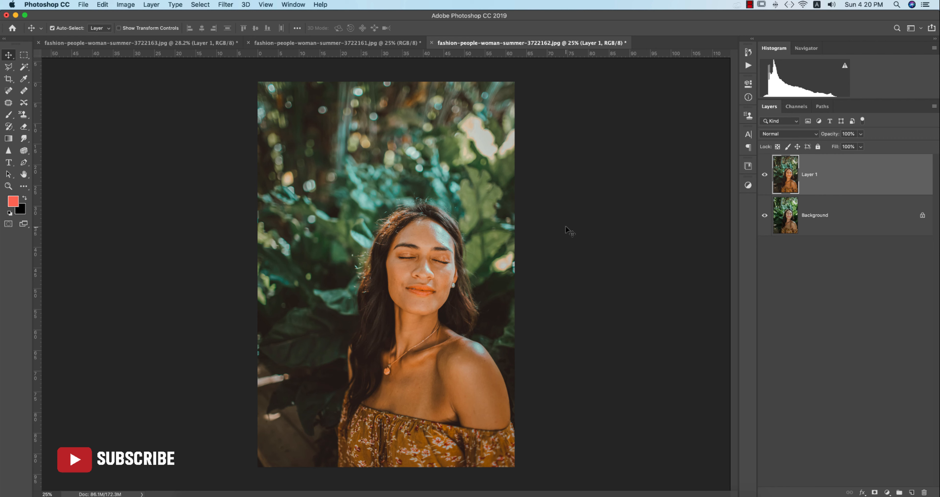